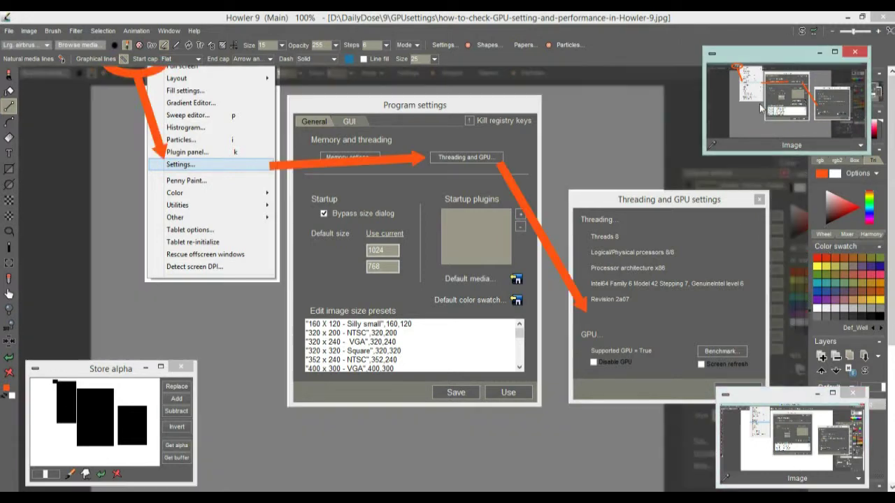
# Examine the annotated screenshot tracing the route from the Window menu through Program settings to the Threading and GPU settings.
pyautogui.moveTo(752, 154); pyautogui.dragTo(752, 162)
pyautogui.click(781, 439)
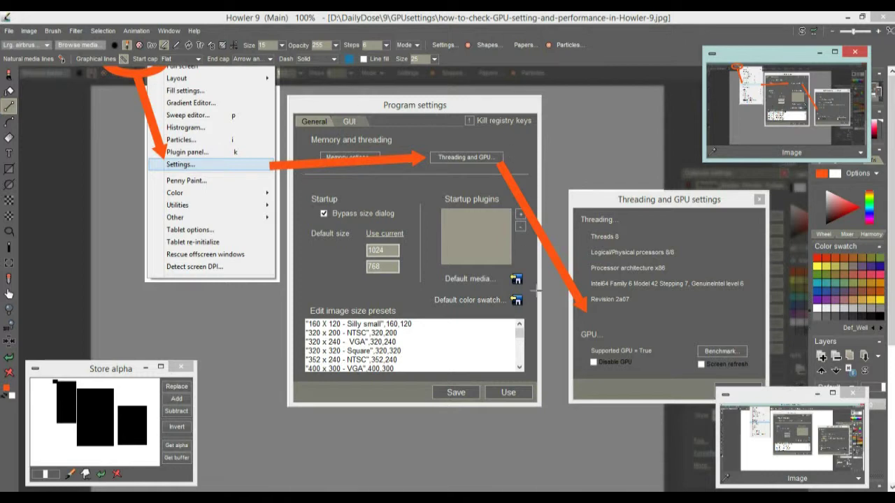
pyautogui.moveTo(539, 284)
pyautogui.mouseDown()
pyautogui.moveTo(503, 328)
pyautogui.moveTo(595, 307)
pyautogui.moveTo(622, 319)
pyautogui.moveTo(584, 330)
pyautogui.mouseUp()
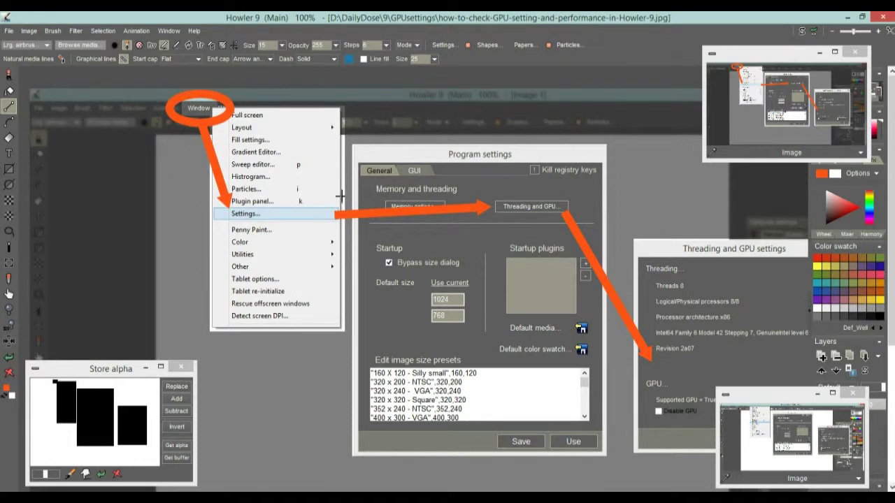
pyautogui.moveTo(633, 249); pyautogui.dragTo(418, 315)
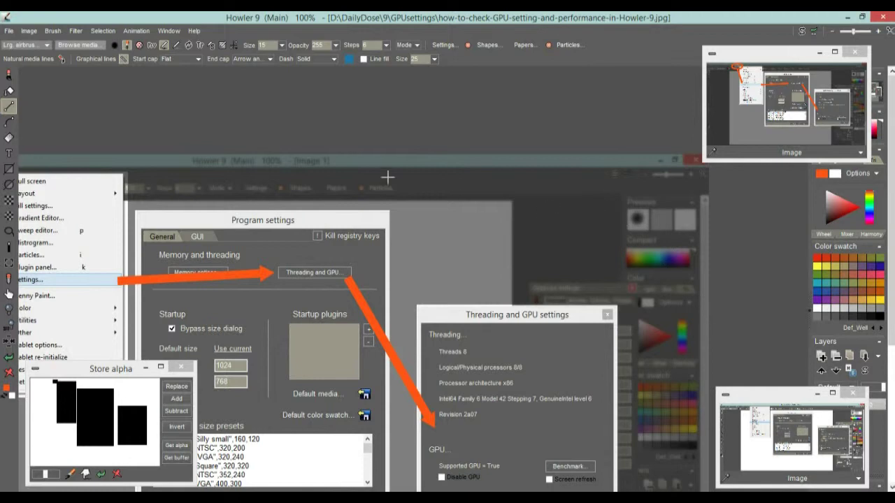
pyautogui.moveTo(431, 262); pyautogui.dragTo(507, 173)
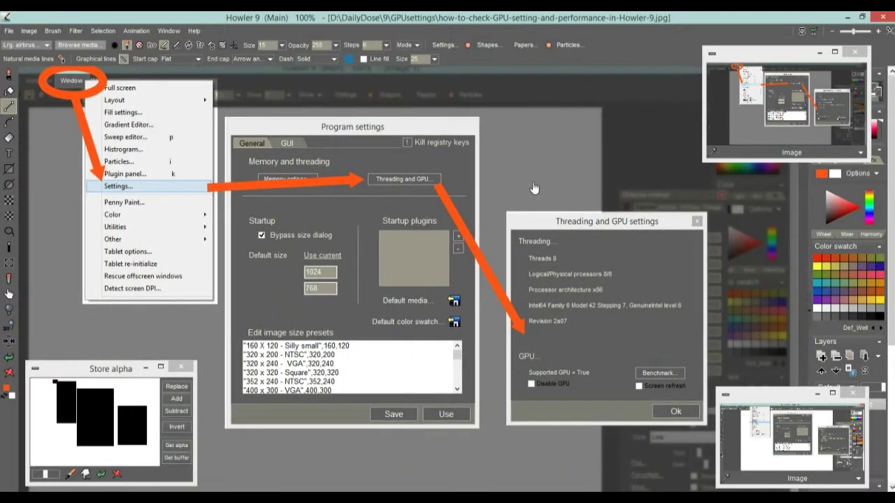
pyautogui.scroll(-2, 534, 189)
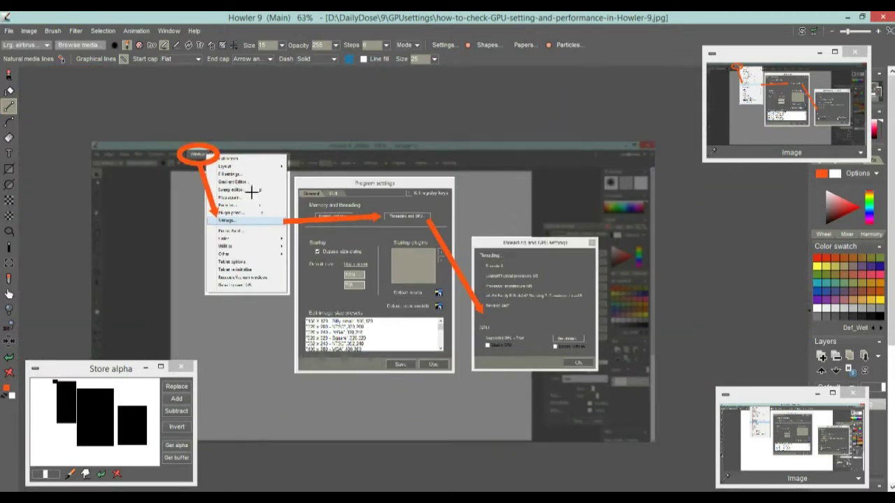
pyautogui.moveTo(339, 231); pyautogui.dragTo(335, 199)
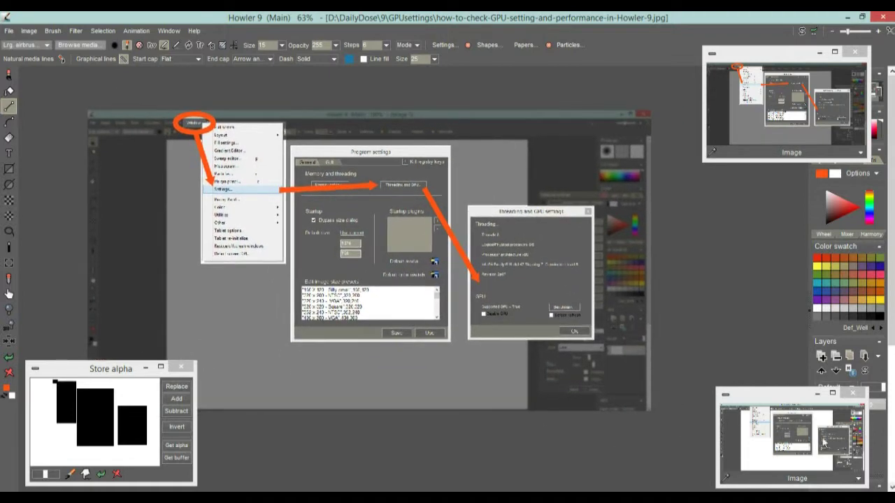
# Bring the stored unannotated screenshot onto the canvas and look over the dialogs it shows.
pyautogui.click(806, 435)
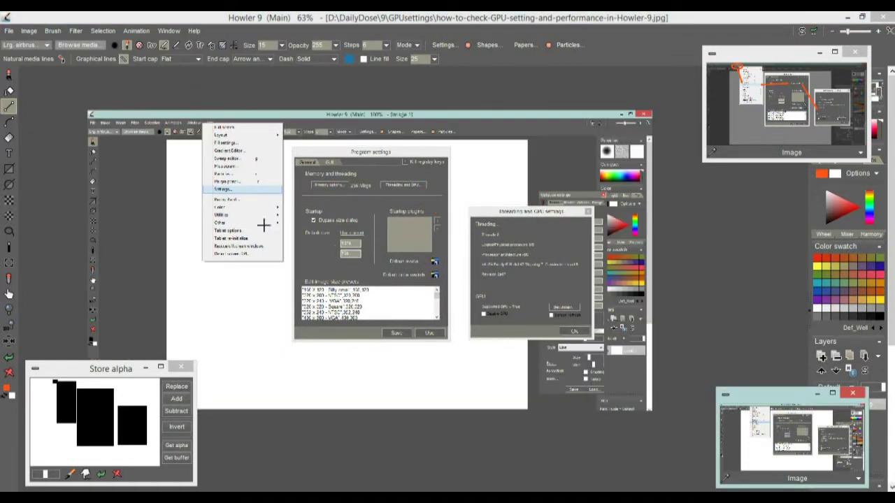
pyautogui.scroll(2, 230, 189)
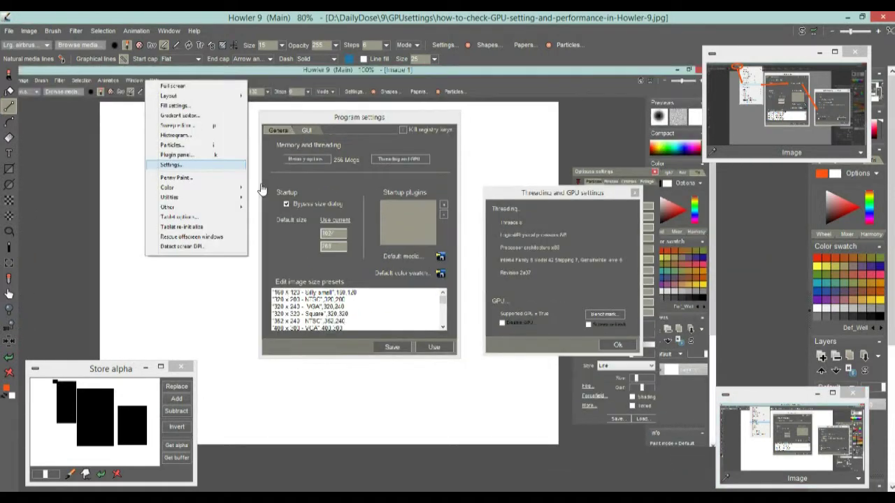
pyautogui.scroll(-2, 310, 166)
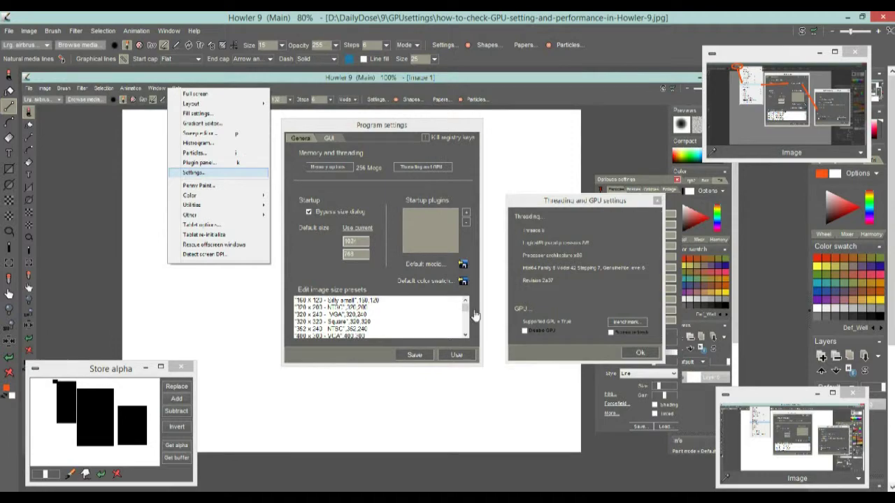
pyautogui.scroll(3, 353, 192)
pyautogui.moveTo(350, 245); pyautogui.dragTo(330, 288)
pyautogui.moveTo(462, 204)
pyautogui.mouseDown()
pyautogui.moveTo(476, 214)
pyautogui.moveTo(458, 192)
pyautogui.mouseUp()
pyautogui.moveTo(263, 198); pyautogui.dragTo(256, 175)
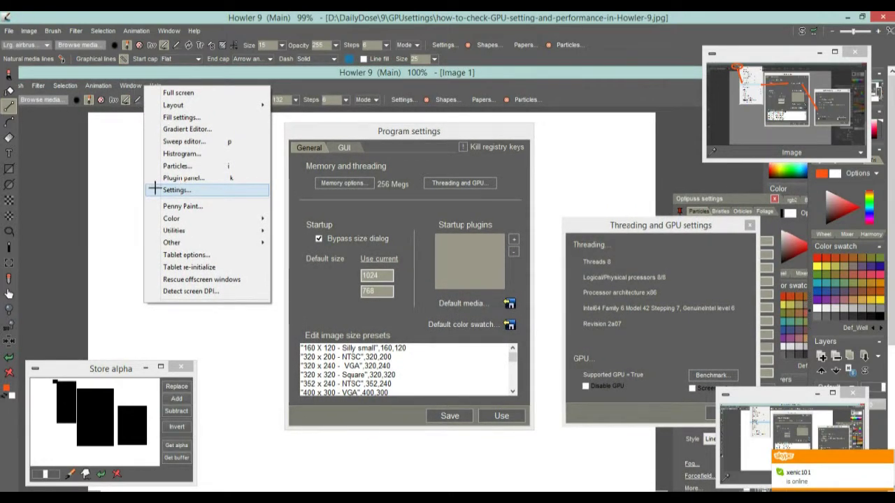
# Examine the Settings menu entry, the Memory and threading section, and the Threading and GPU settings close up in the screenshot.
pyautogui.scroll(3, 154, 189)
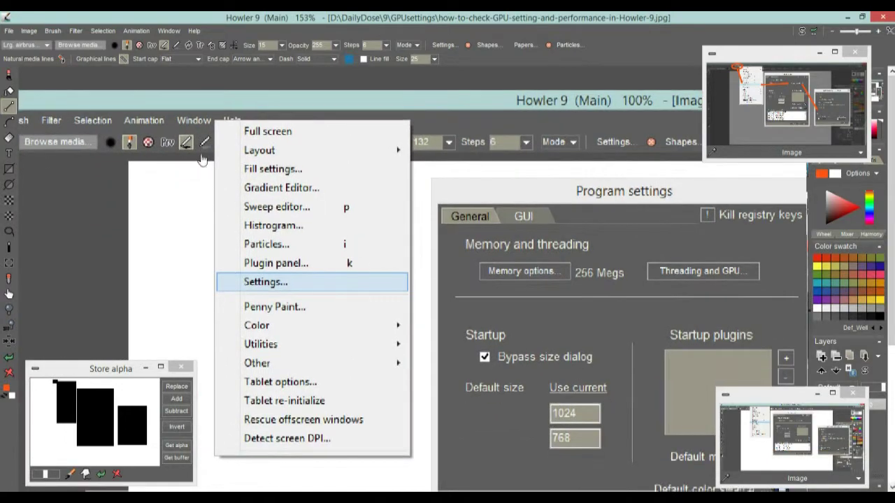
pyautogui.moveTo(568, 246); pyautogui.dragTo(348, 176)
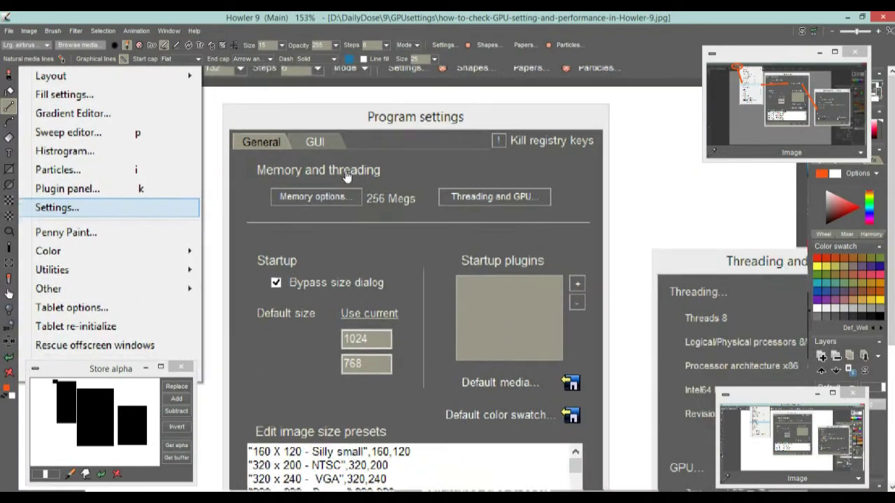
pyautogui.scroll(-2, 347, 176)
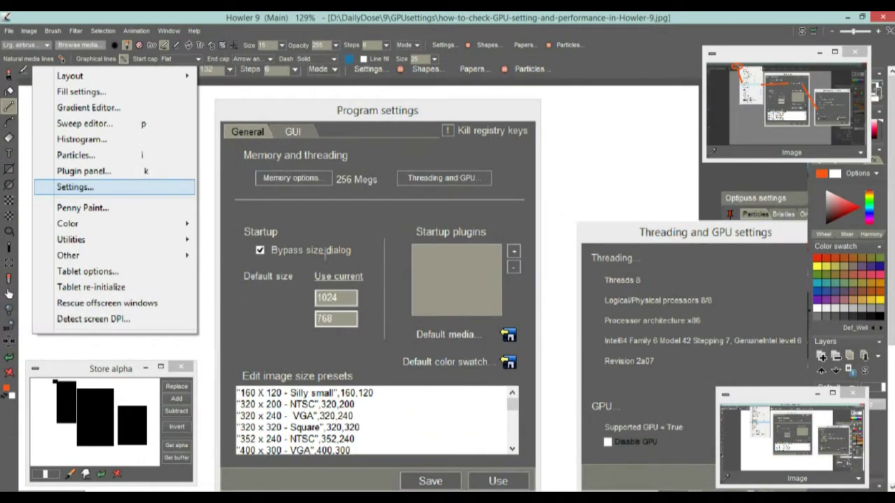
pyautogui.scroll(5, 400, 186)
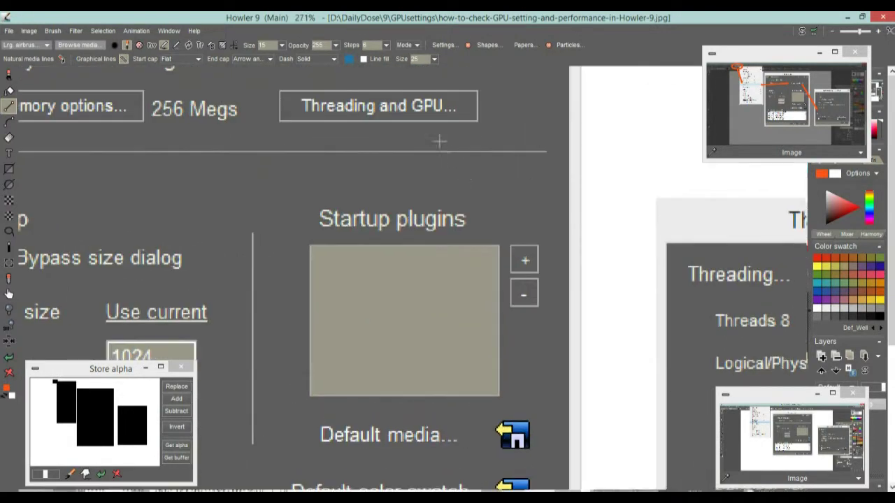
pyautogui.moveTo(440, 142); pyautogui.dragTo(410, 290)
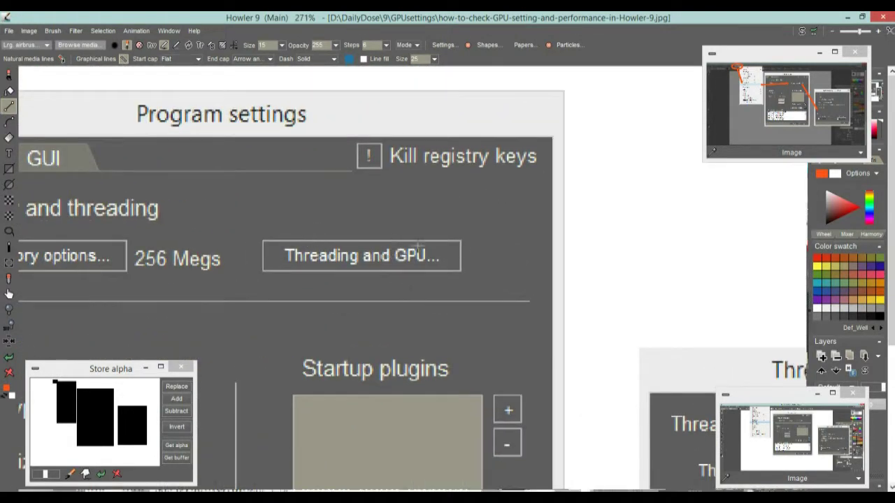
pyautogui.scroll(-4, 417, 246)
pyautogui.scroll(3, 486, 210)
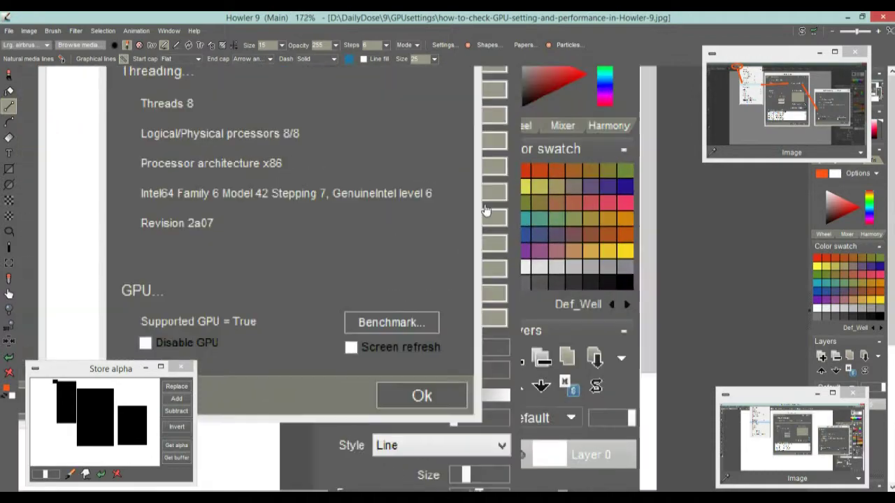
pyautogui.scroll(1, 486, 210)
pyautogui.moveTo(441, 220); pyautogui.dragTo(543, 233)
pyautogui.scroll(-2, 505, 231)
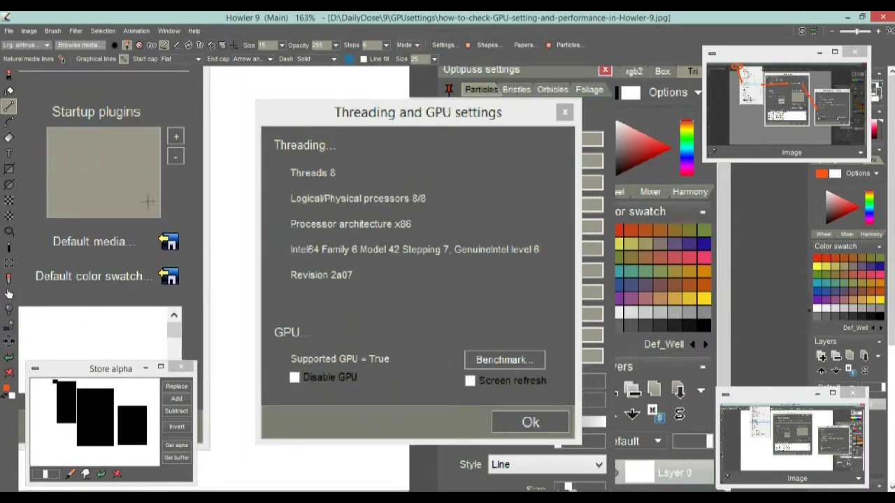
# Clear the canvas to white and move the Store alpha window down out of the way.
pyautogui.click(10, 372)
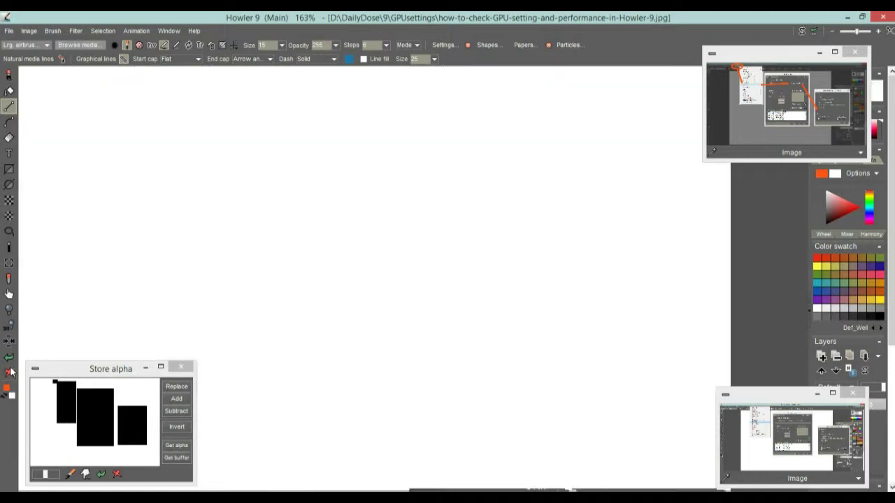
pyautogui.scroll(-5, 525, 272)
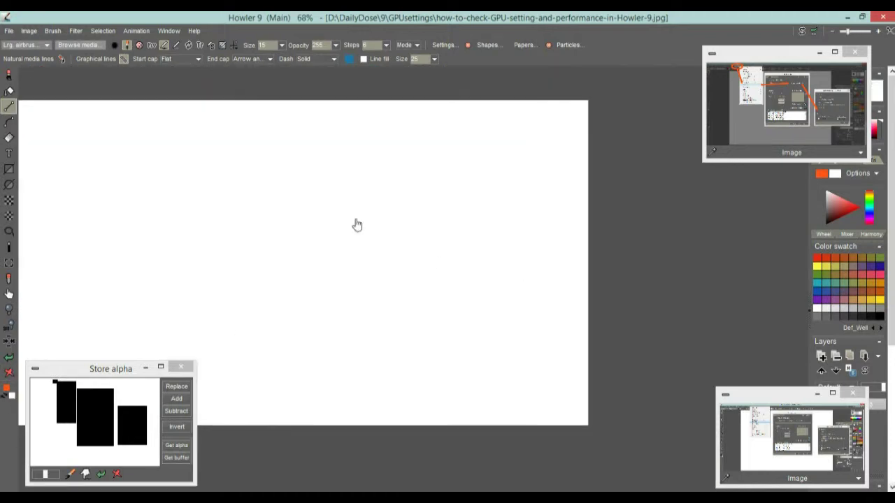
pyautogui.moveTo(120, 370); pyautogui.dragTo(130, 468)
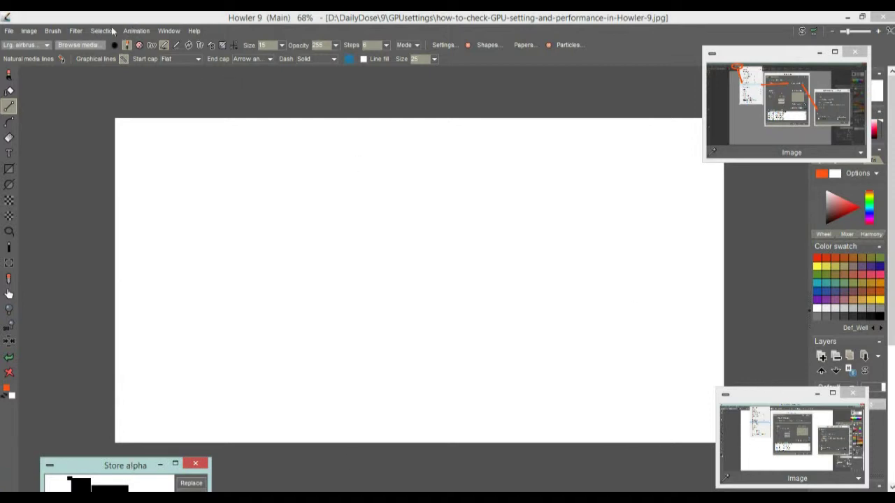
# Open the Threading and GPU settings from the program settings, arranging the two dialogs clear of each other.
pyautogui.click(169, 31)
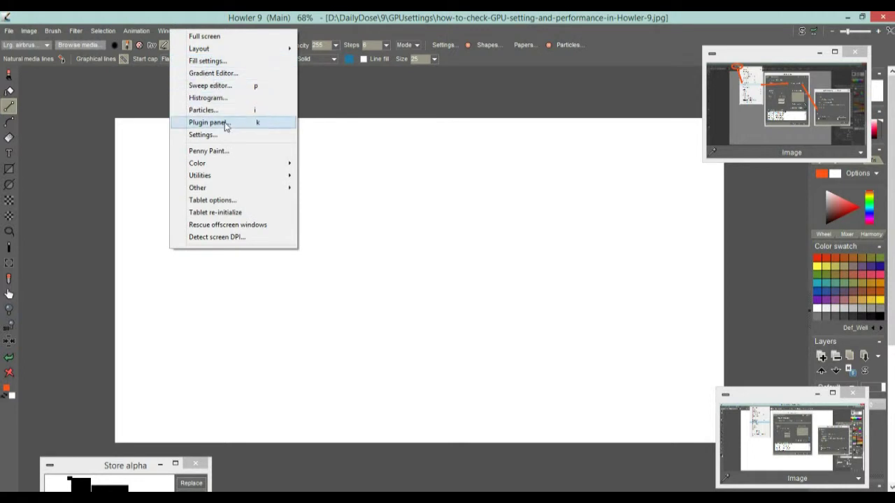
pyautogui.click(217, 135)
pyautogui.moveTo(415, 112); pyautogui.dragTo(174, 104)
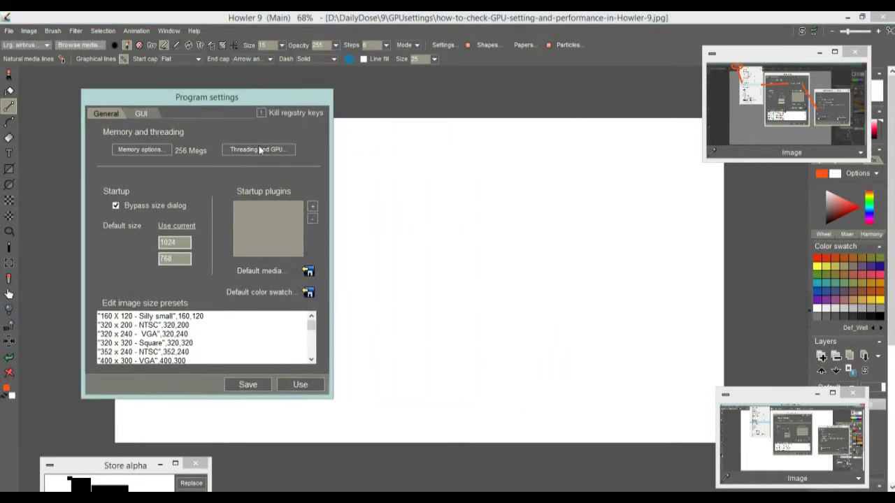
pyautogui.click(281, 146)
pyautogui.moveTo(226, 150); pyautogui.dragTo(428, 143)
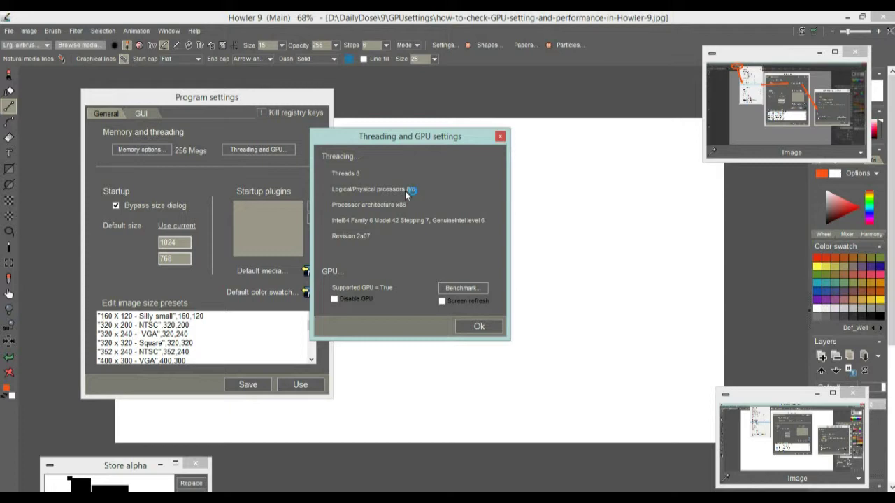
# Open the Windows Task Manager on its performance view, and widen and reposition its window to show the full graphs.
pyautogui.hotkey('ctrl', 'shift', 'Escape')
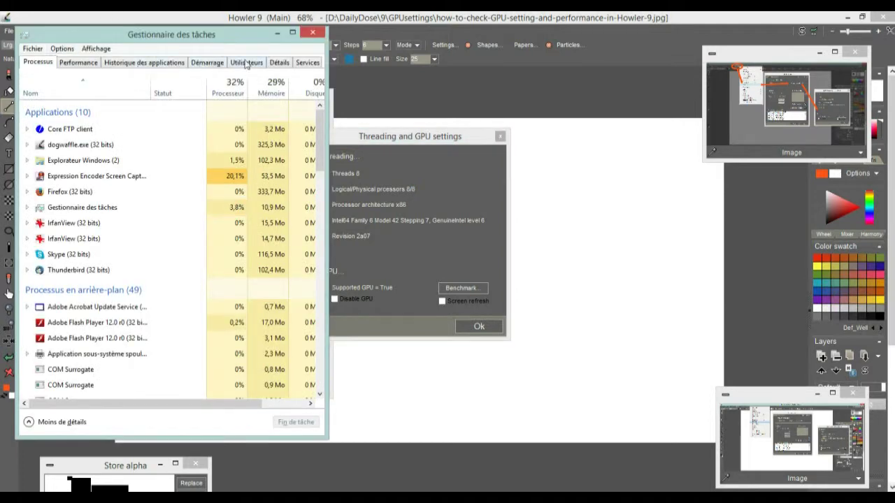
pyautogui.click(86, 65)
pyautogui.moveTo(142, 33); pyautogui.dragTo(149, 125)
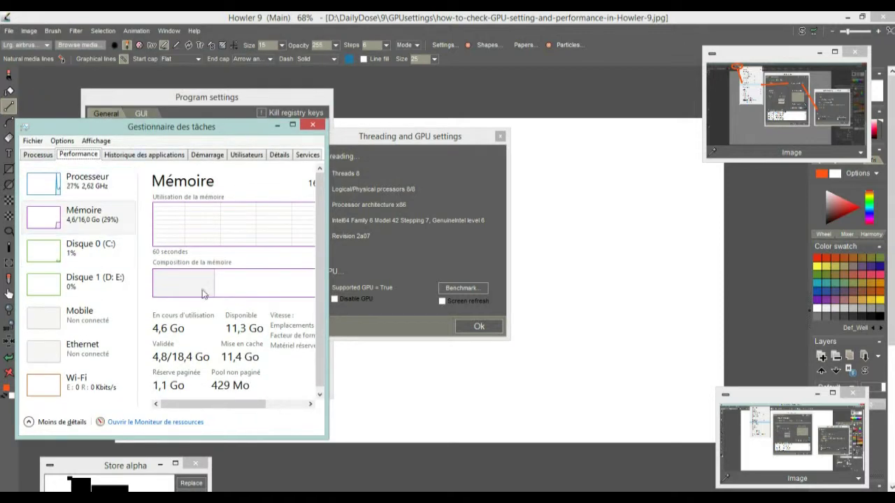
pyautogui.moveTo(323, 274); pyautogui.dragTo(599, 279)
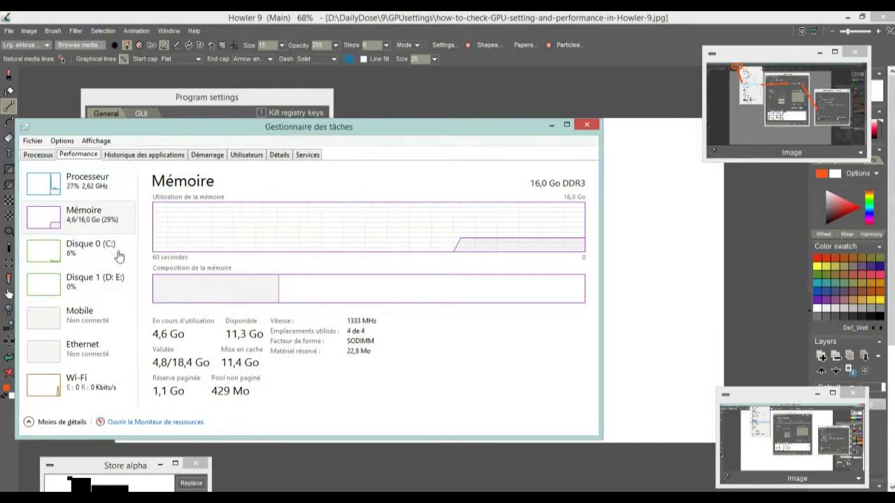
pyautogui.moveTo(236, 132); pyautogui.dragTo(284, 127)
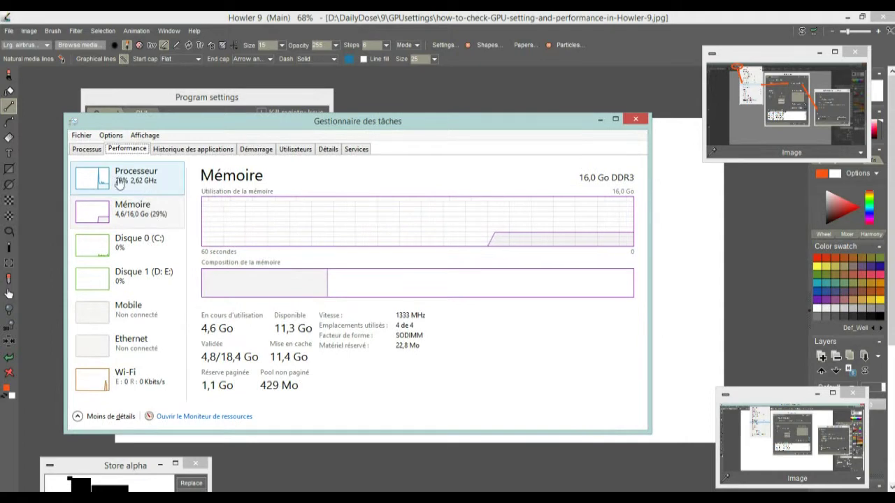
# Review the processor and memory performance details and the application history, and close the Task Manager.
pyautogui.click(96, 180)
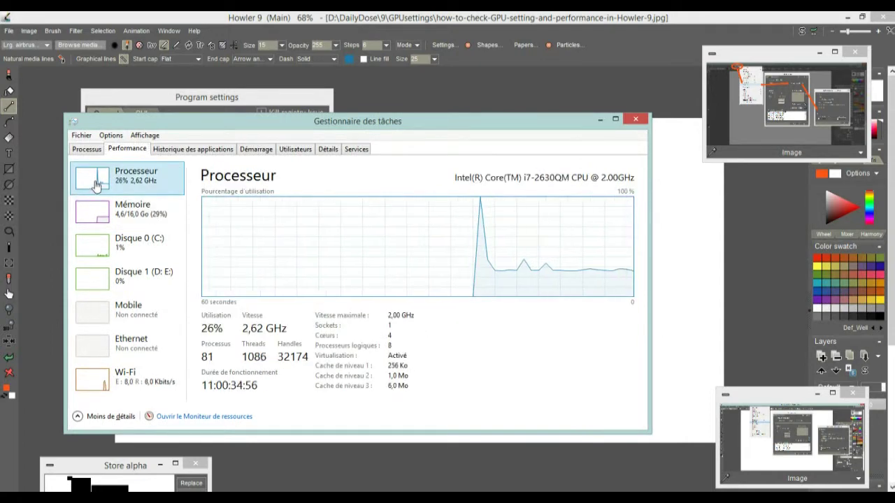
pyautogui.click(98, 207)
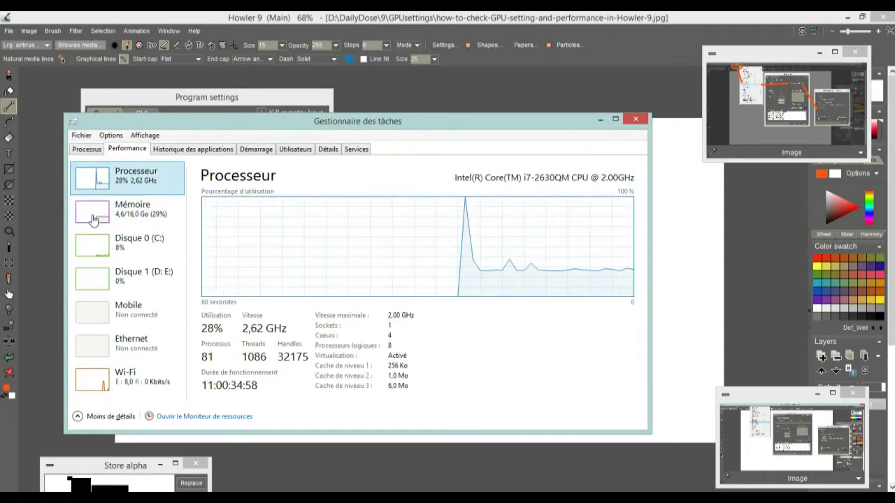
pyautogui.click(102, 210)
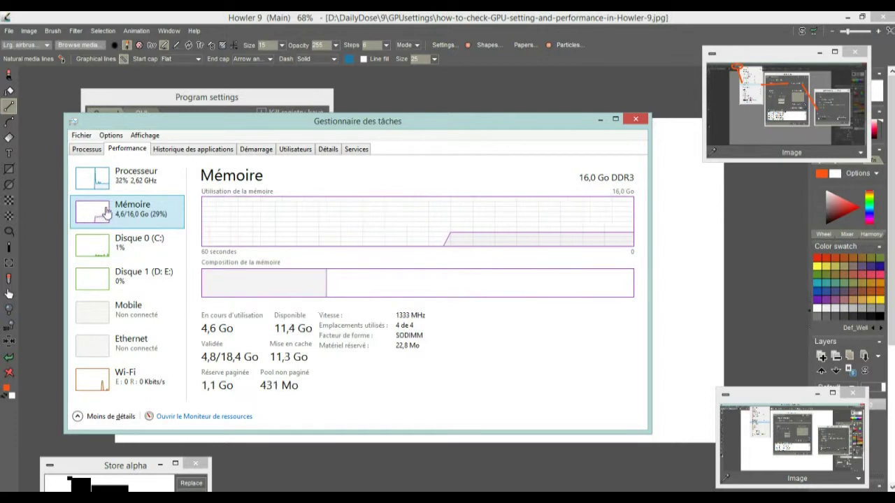
pyautogui.click(98, 180)
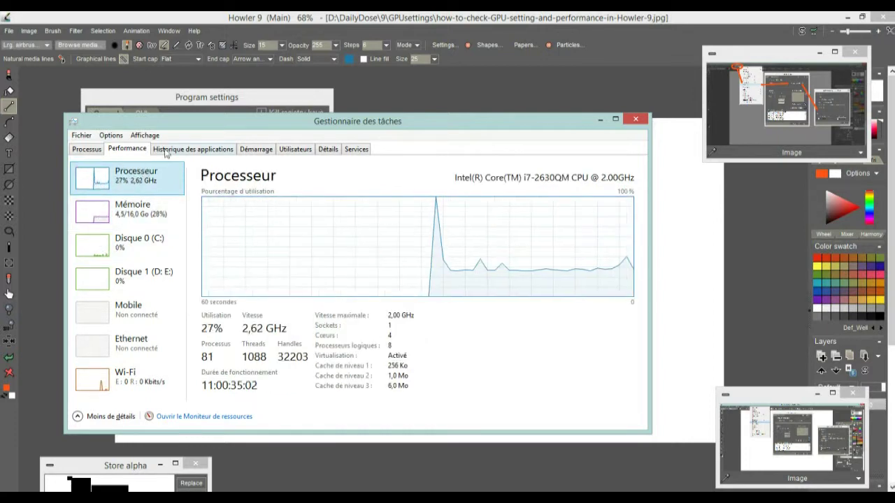
pyautogui.click(191, 150)
pyautogui.click(124, 151)
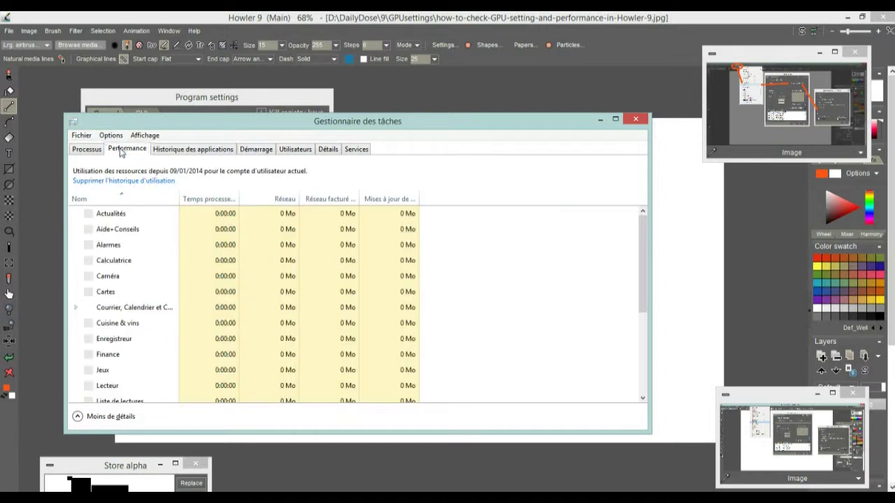
pyautogui.click(636, 119)
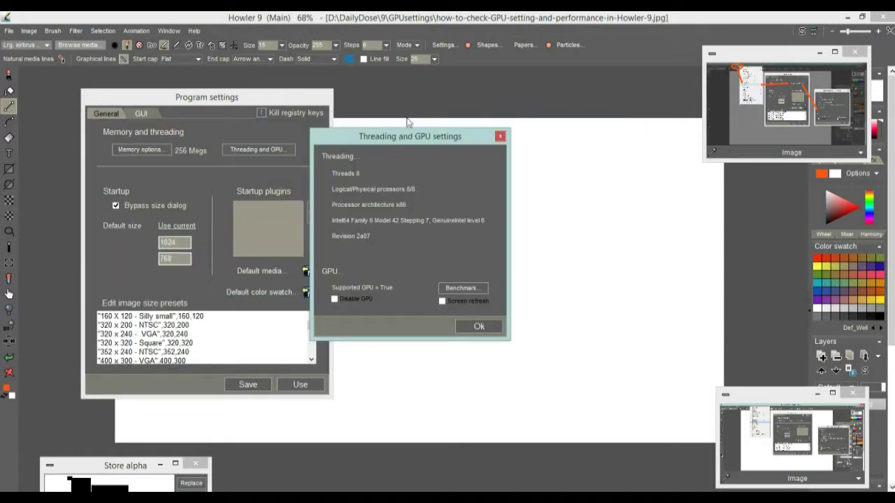
# Run the GPU benchmark that computes the Mandelbrot 100 times on the CPU and GPU, and dismiss the result.
pyautogui.moveTo(362, 142)
pyautogui.mouseDown()
pyautogui.moveTo(387, 133)
pyautogui.moveTo(366, 143)
pyautogui.mouseUp()
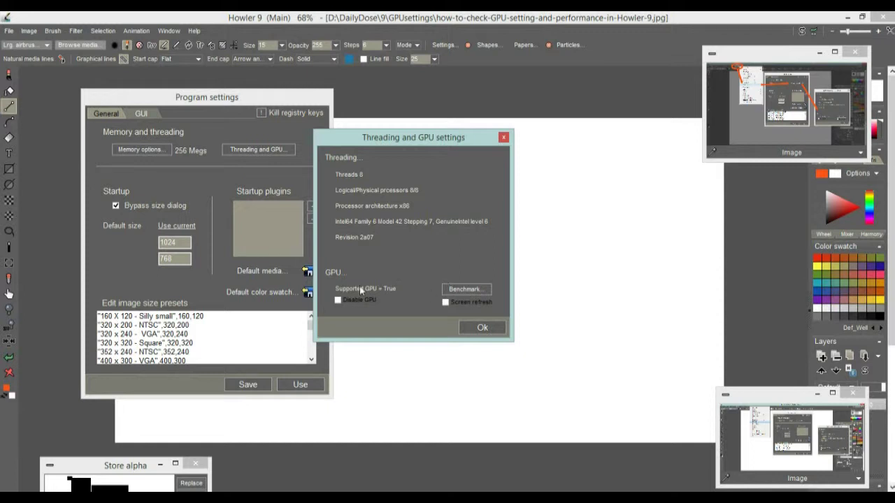
pyautogui.click(466, 290)
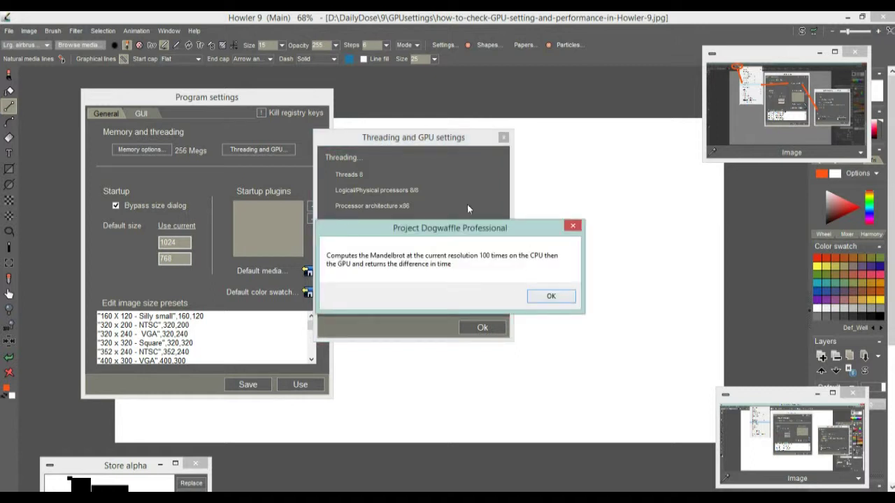
pyautogui.moveTo(375, 235); pyautogui.dragTo(511, 196)
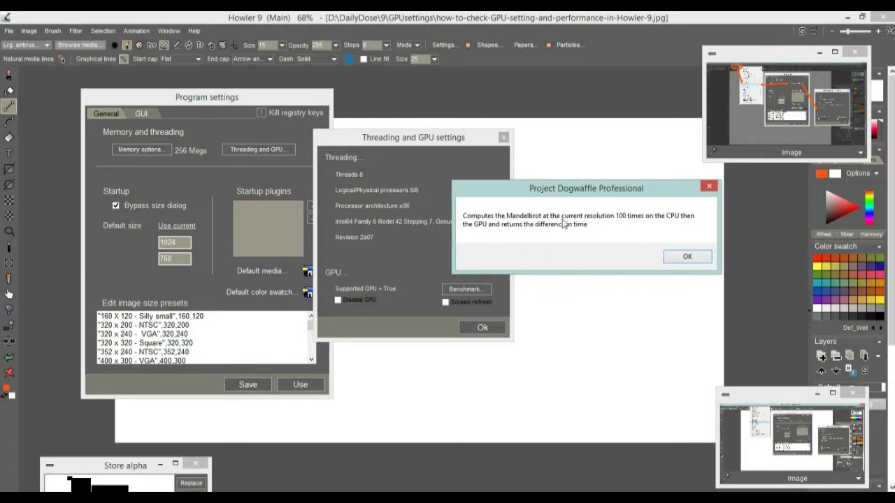
pyautogui.moveTo(581, 189); pyautogui.dragTo(560, 187)
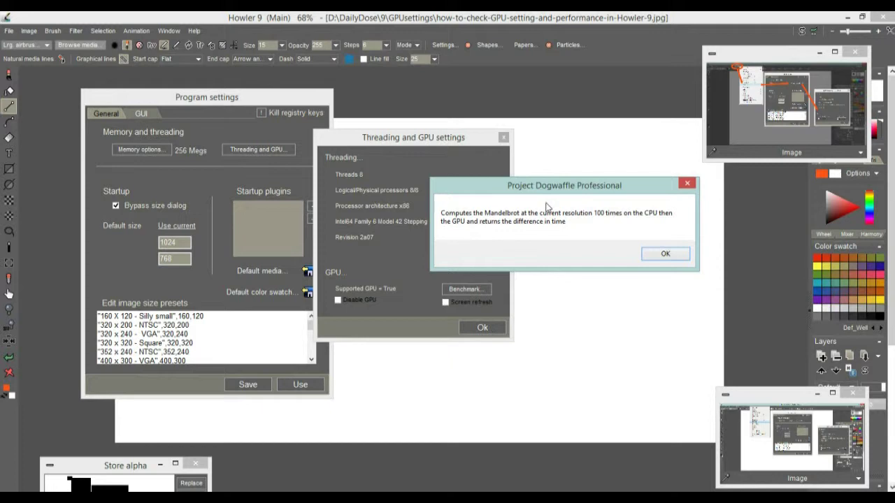
pyautogui.click(667, 253)
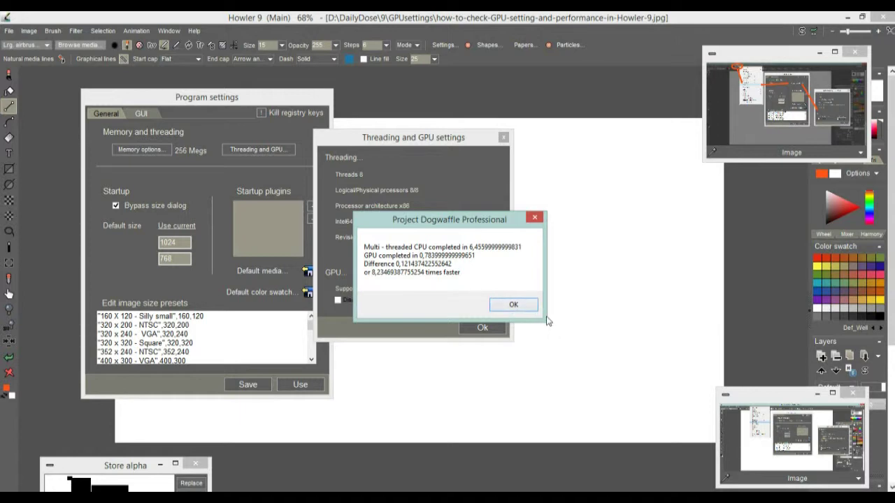
pyautogui.click(503, 306)
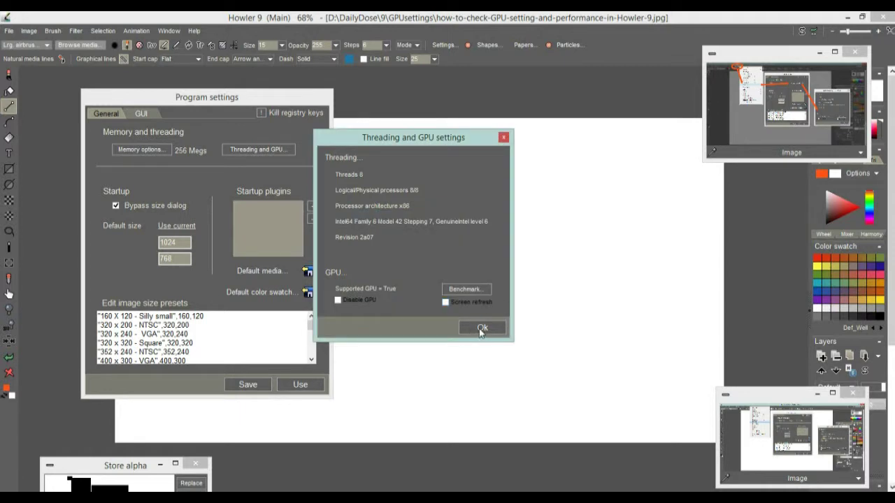
# Close the Threading and GPU settings and accept the program settings for use.
pyautogui.moveTo(391, 140); pyautogui.dragTo(529, 168)
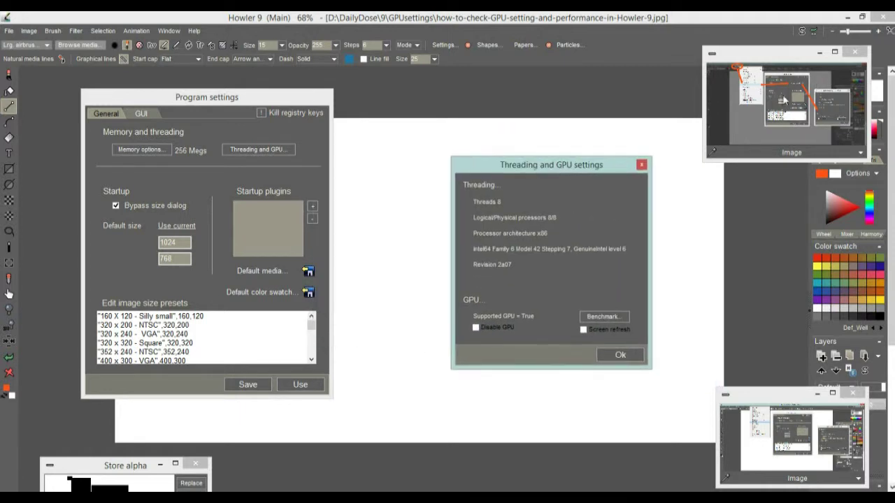
pyautogui.click(620, 355)
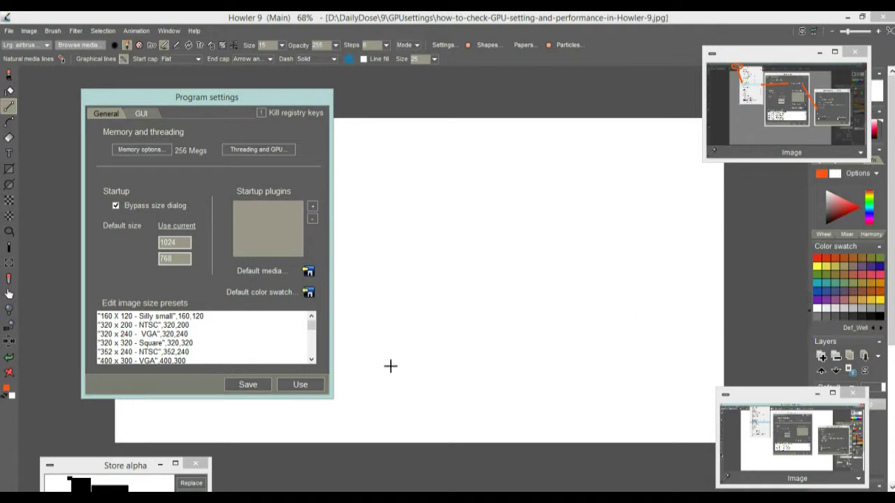
pyautogui.click(297, 387)
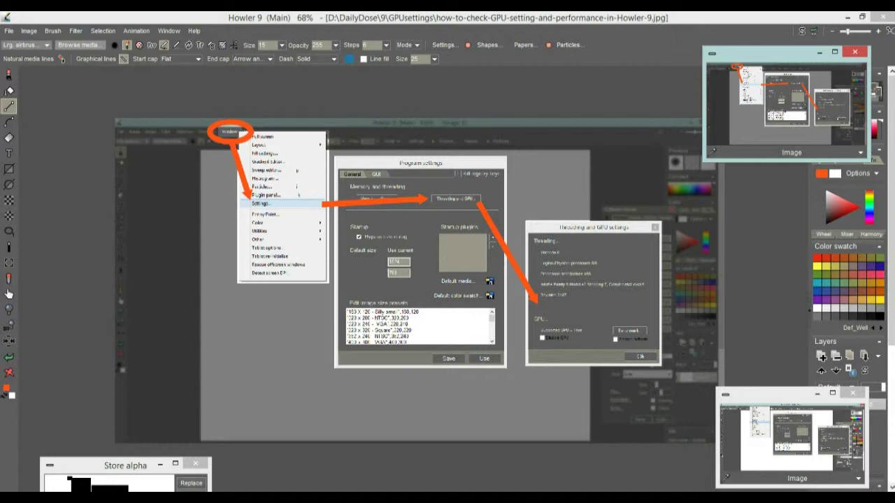
# Restore the plain, unannotated screenshot from the second stored Image window to the canvas and dismiss the mail notification.
pyautogui.scroll(6, 375, 189)
pyautogui.scroll(-1, 426, 194)
pyautogui.click(791, 439)
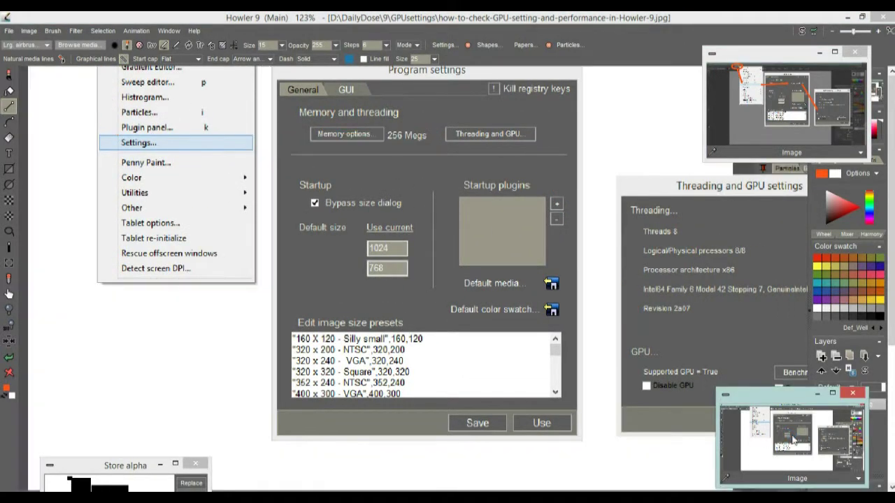
pyautogui.scroll(-7, 487, 248)
pyautogui.scroll(3, 518, 249)
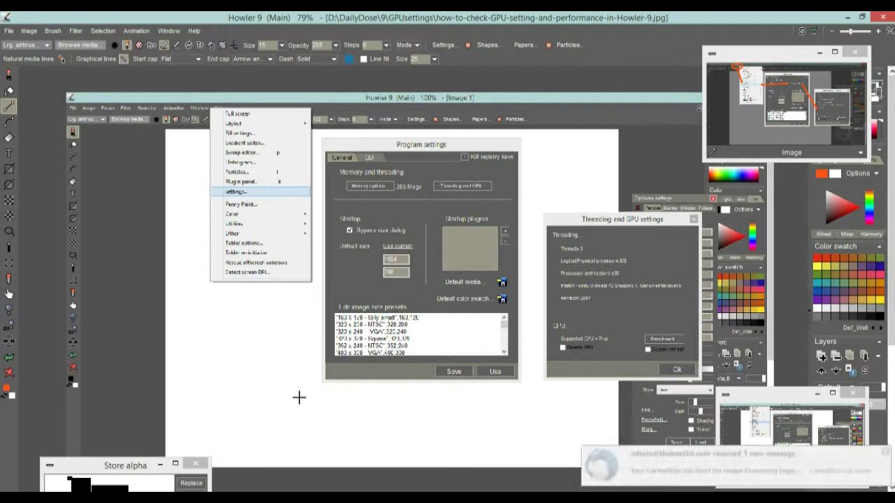
pyautogui.click(885, 451)
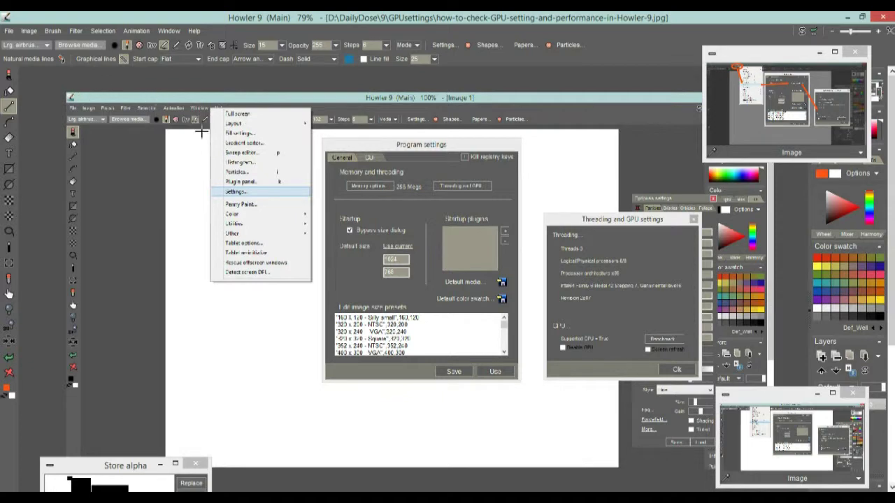
# Zoom in on the pictured Window menu and turn off the alpha overlay display.
pyautogui.moveTo(199, 128); pyautogui.dragTo(184, 131)
pyautogui.scroll(2, 184, 131)
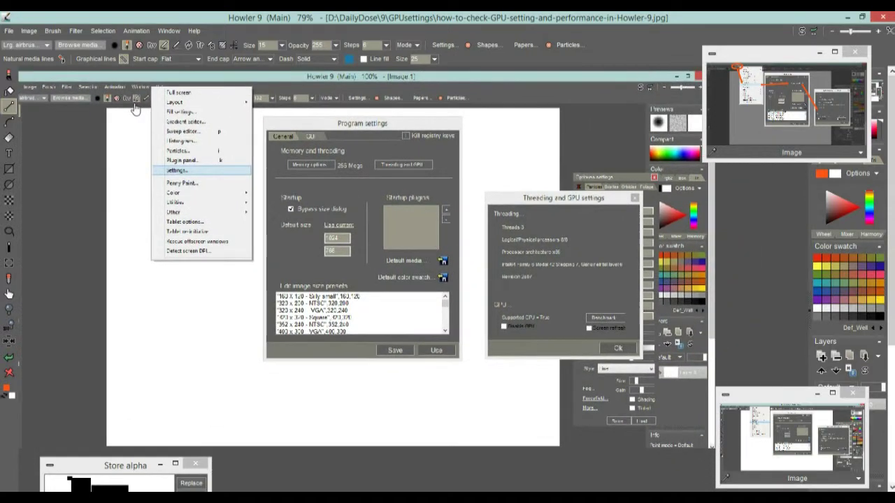
pyautogui.scroll(6, 168, 102)
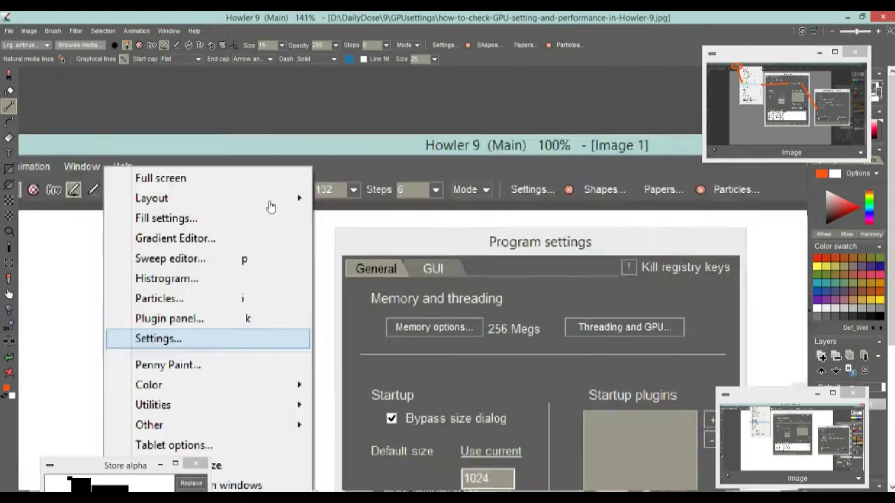
pyautogui.scroll(-2, 195, 140)
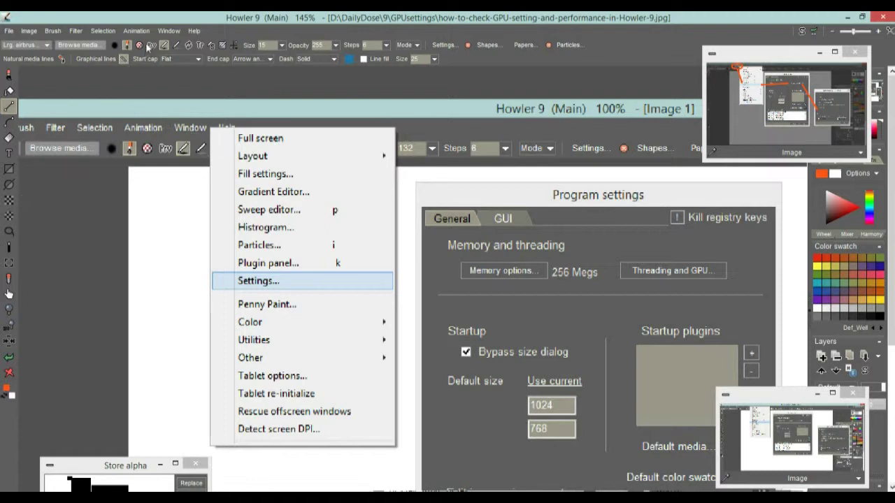
pyautogui.click(103, 31)
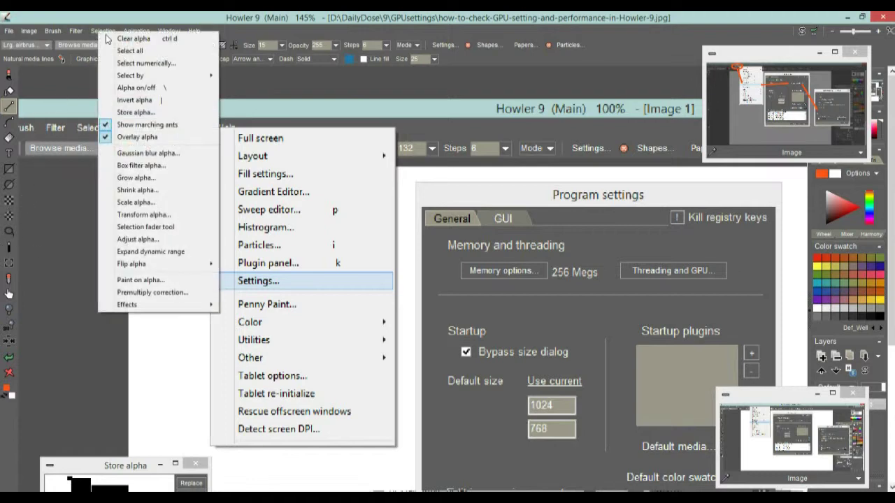
pyautogui.click(127, 138)
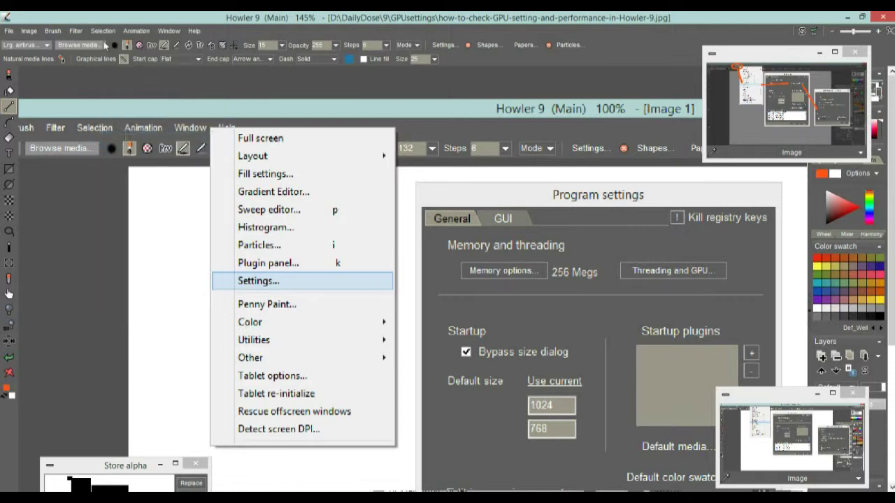
pyautogui.click(105, 30)
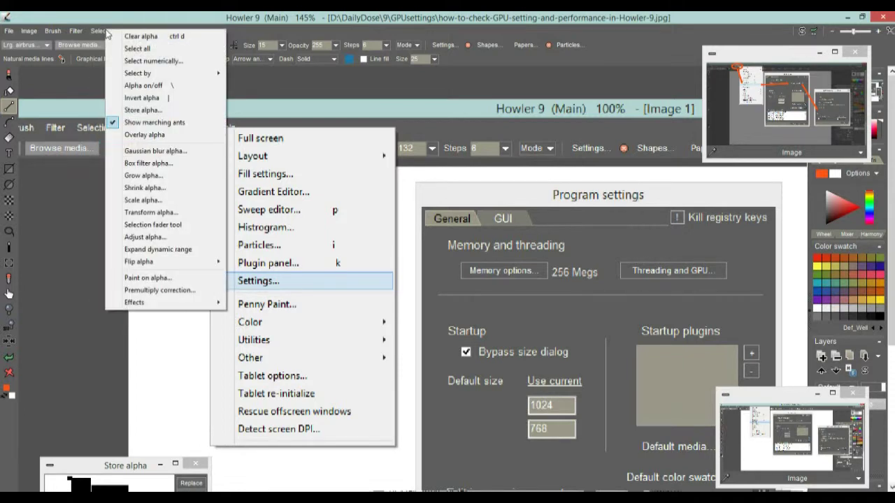
pyautogui.click(91, 31)
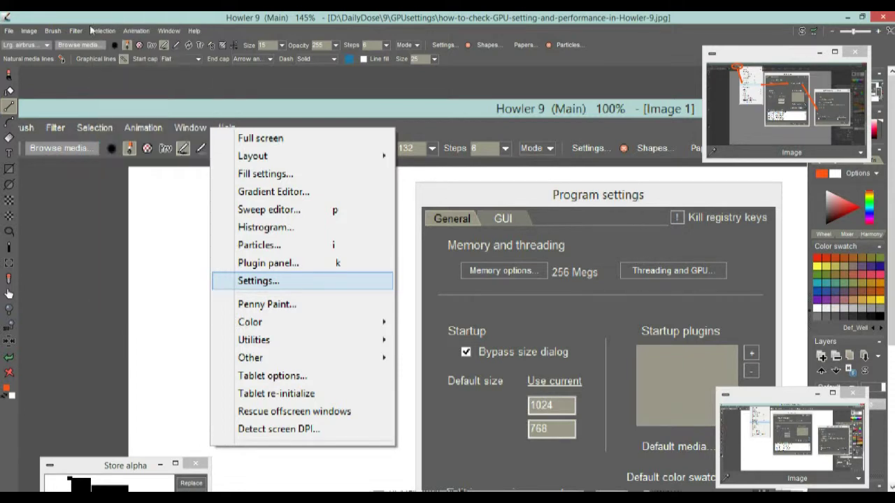
# Draw four overlapping rectangular selections across the pictured Window menu and Program settings dialog as a trial.
pyautogui.click(9, 201)
pyautogui.moveTo(183, 165); pyautogui.dragTo(312, 302)
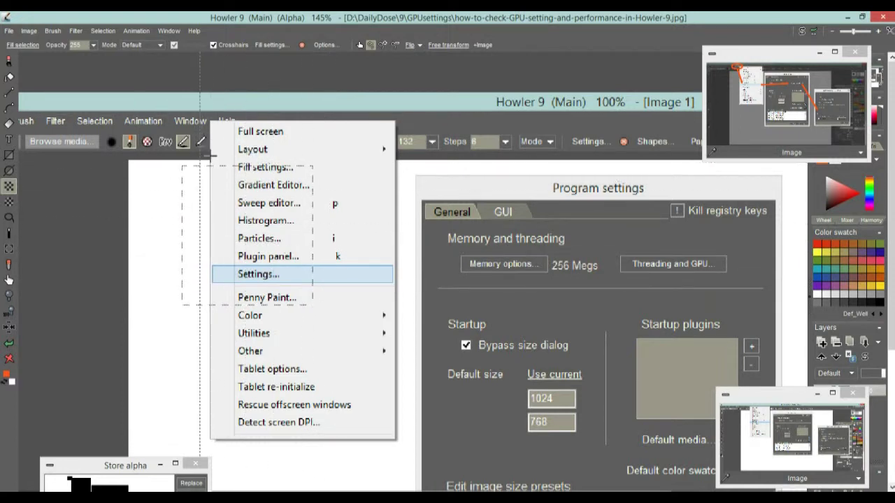
pyautogui.moveTo(313, 198); pyautogui.dragTo(437, 256)
pyautogui.moveTo(403, 149); pyautogui.dragTo(469, 407)
pyautogui.moveTo(456, 233); pyautogui.dragTo(695, 332)
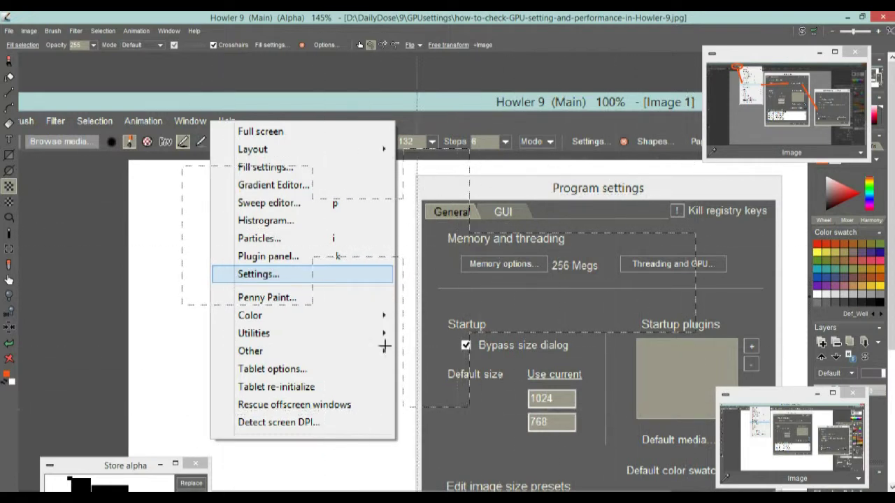
# Turn the alpha overlay back on so the unselected areas are tinted.
pyautogui.scroll(-3, 412, 272)
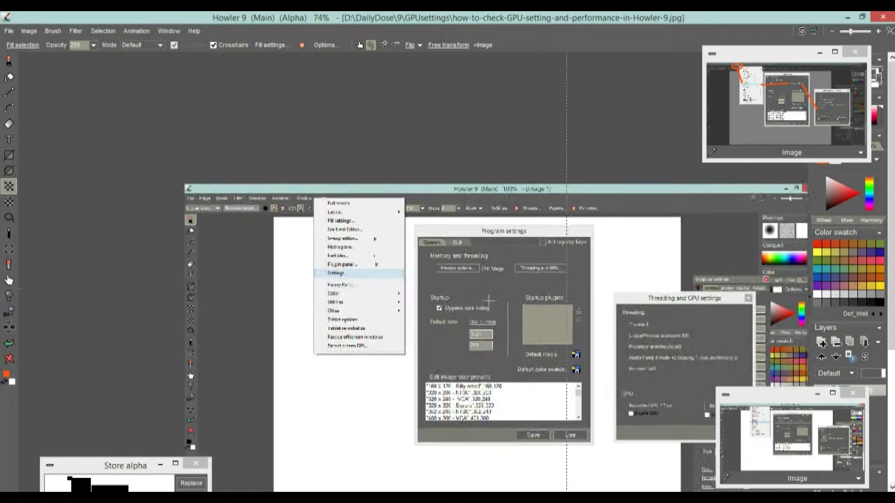
pyautogui.scroll(3, 423, 269)
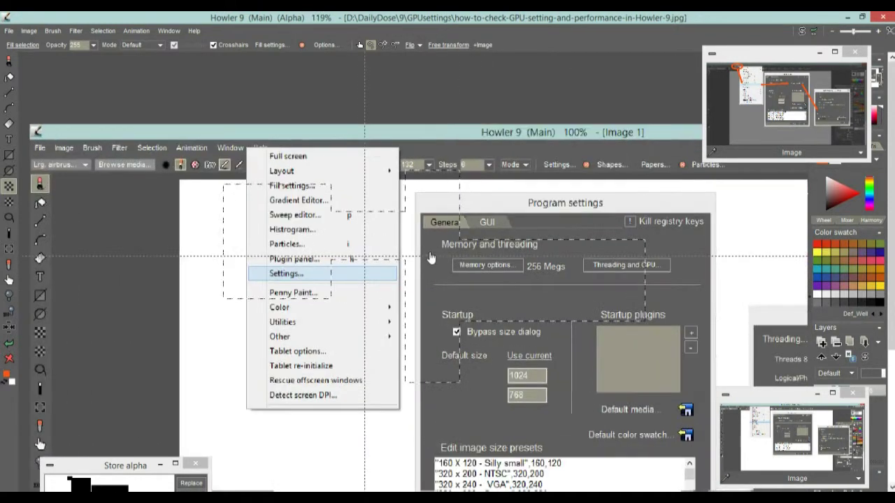
pyautogui.click(102, 31)
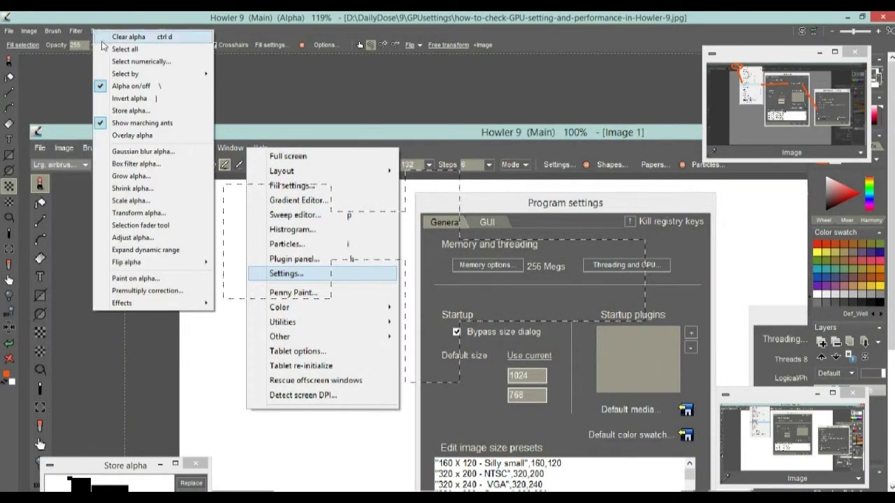
pyautogui.click(130, 136)
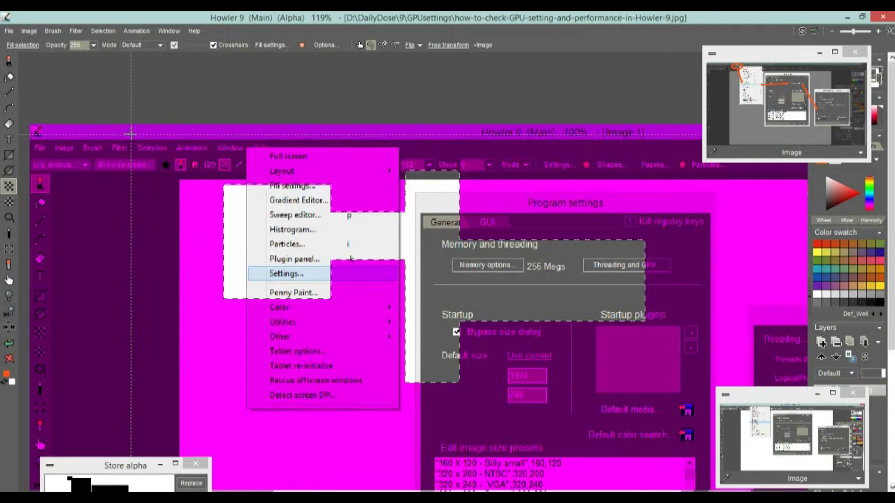
# Replace the selection with rectangles around the pictured Window menu title and its open menu list.
pyautogui.click(249, 155)
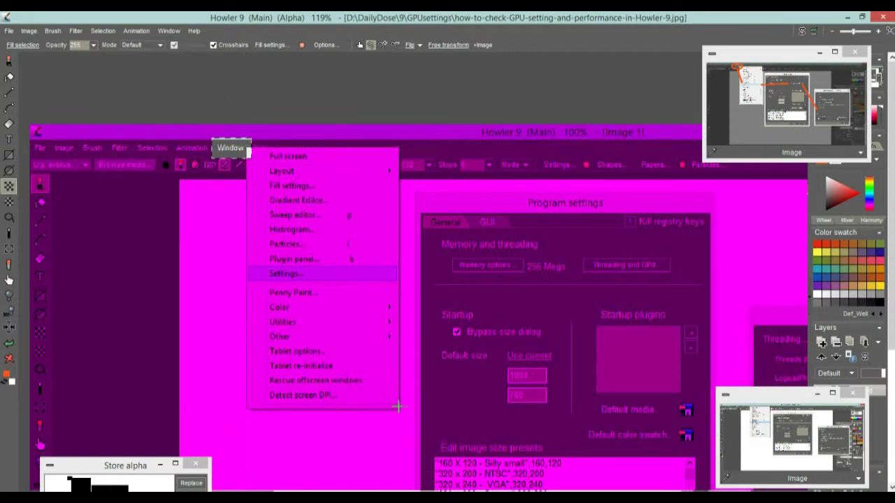
pyautogui.moveTo(402, 411); pyautogui.dragTo(402, 411)
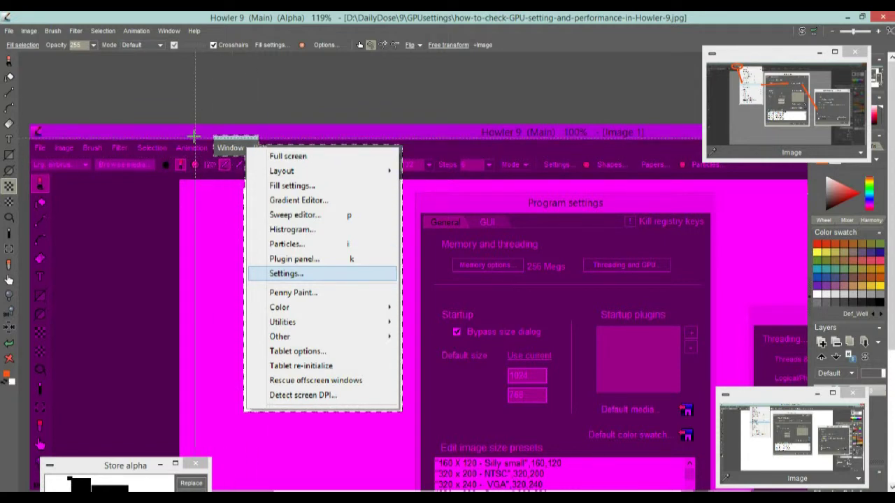
pyautogui.scroll(3, 224, 139)
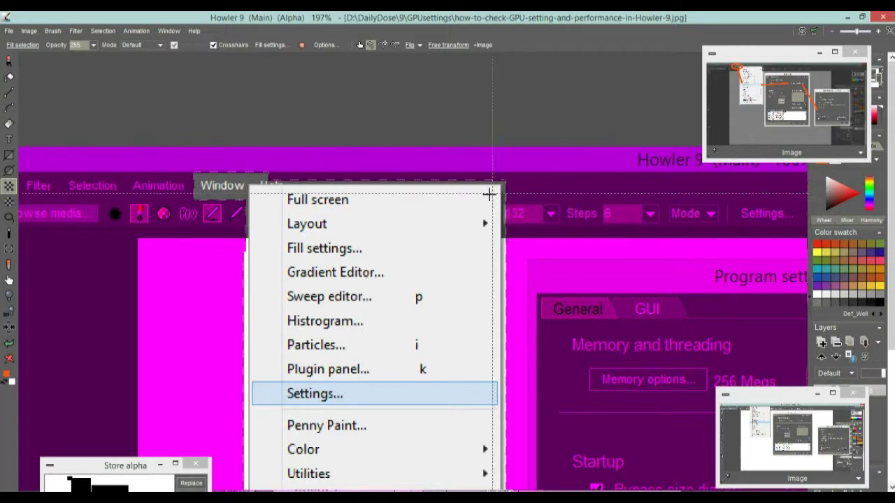
# Add rectangular selections around the pictured Program settings and Threading and GPU settings dialogs.
pyautogui.moveTo(442, 340); pyautogui.dragTo(186, 170)
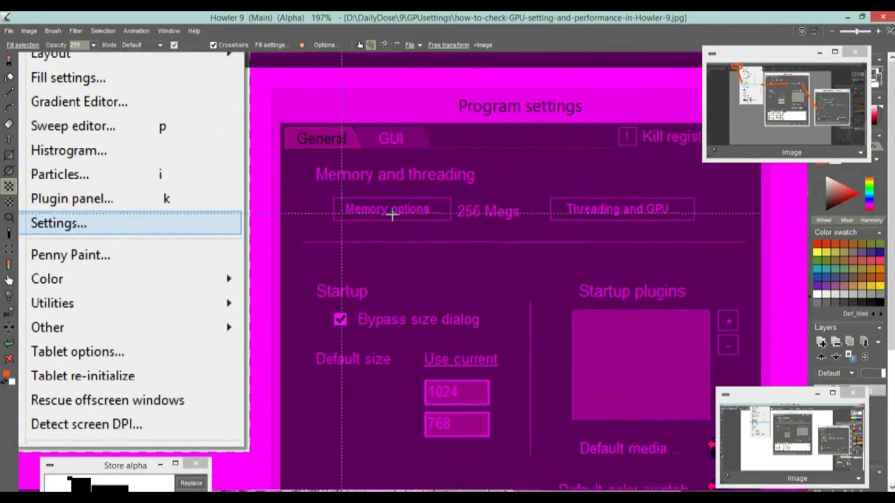
pyautogui.moveTo(417, 220); pyautogui.dragTo(322, 198)
pyautogui.scroll(-5, 322, 198)
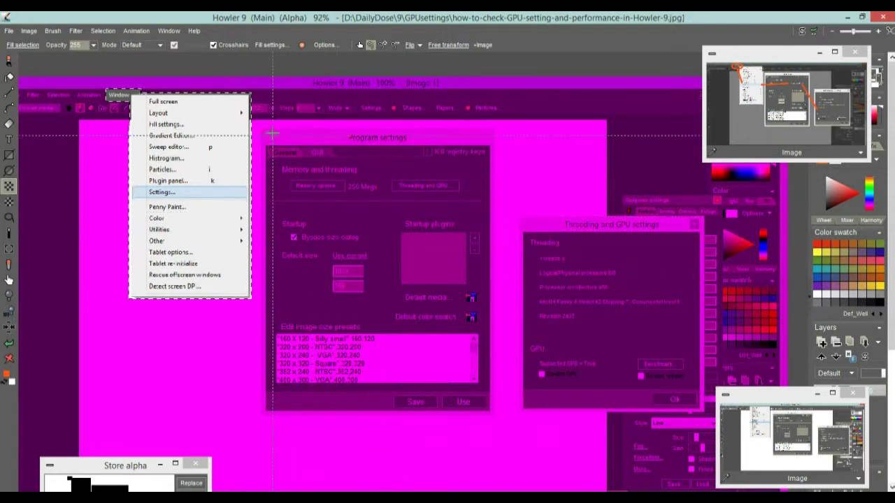
pyautogui.moveTo(327, 332); pyautogui.dragTo(494, 413)
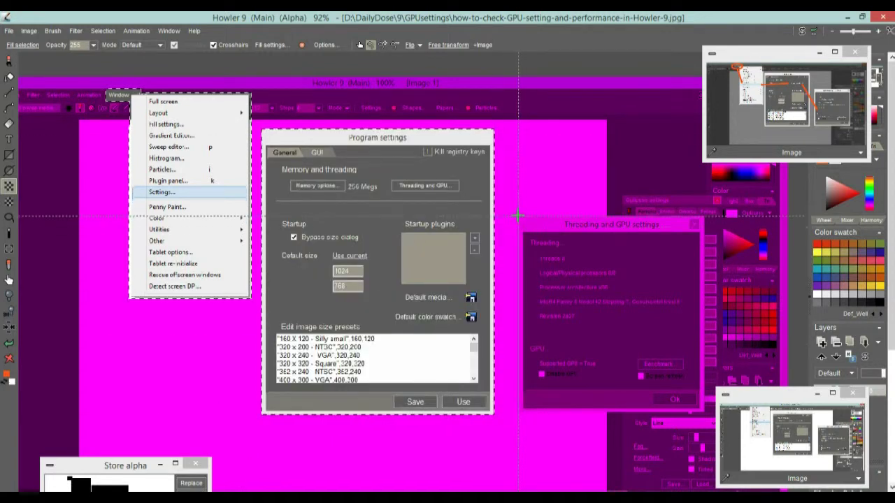
pyautogui.moveTo(517, 214); pyautogui.dragTo(703, 402)
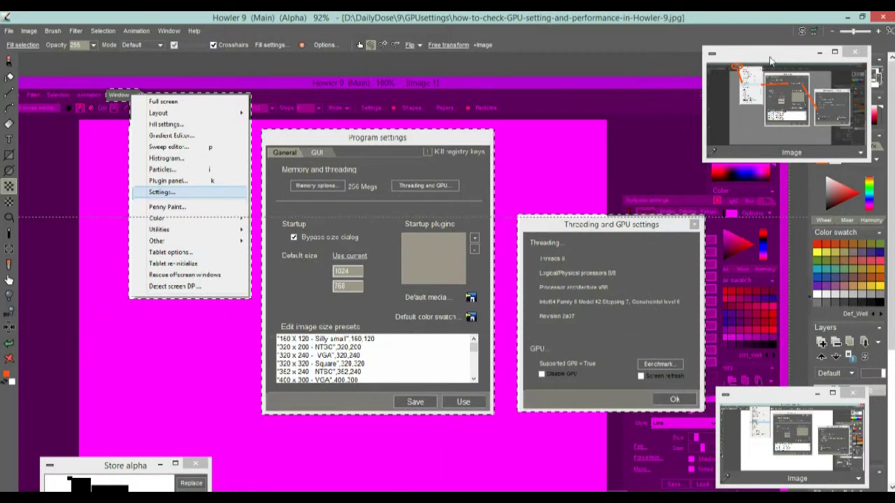
# Minimize the two floating image windows and store the current alpha selection.
pyautogui.click(819, 53)
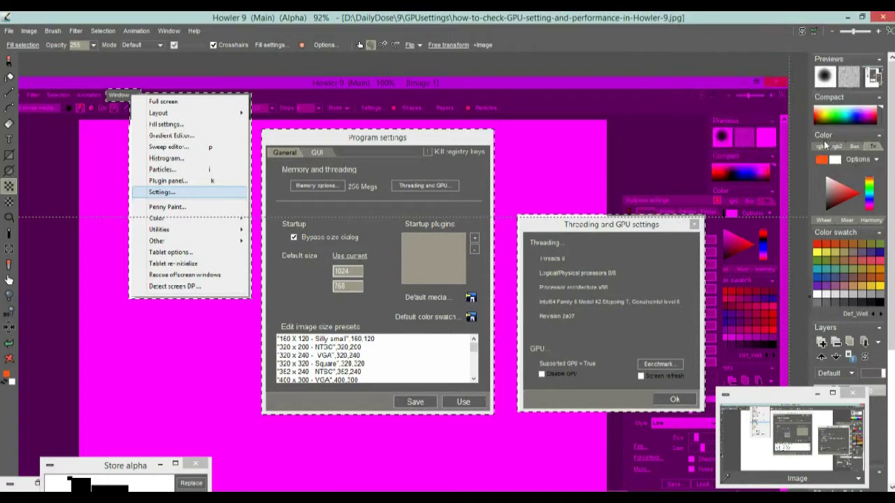
pyautogui.click(833, 394)
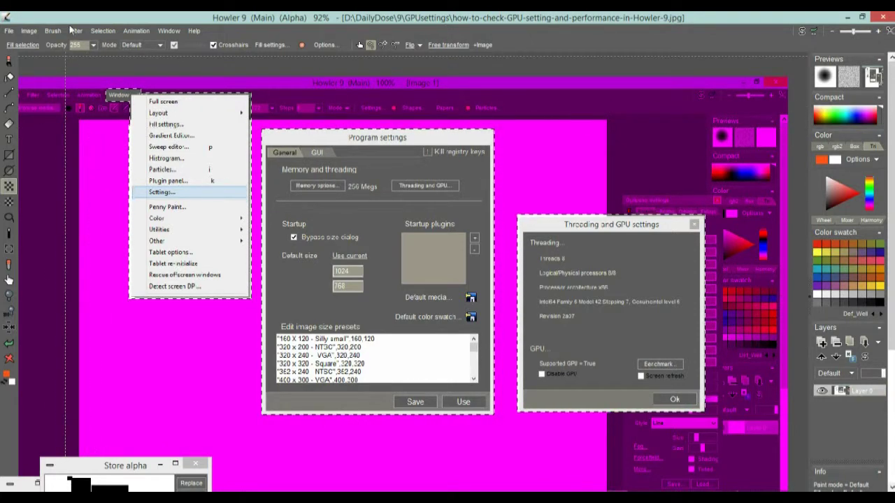
pyautogui.click(103, 31)
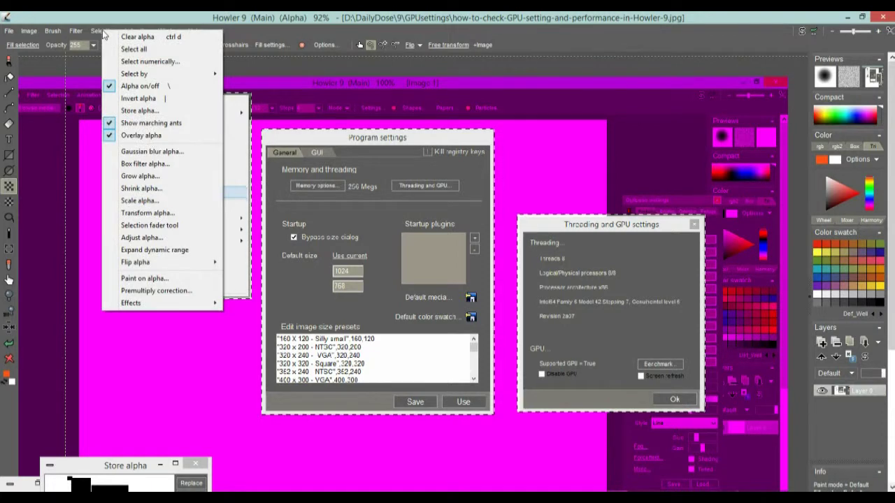
pyautogui.click(140, 111)
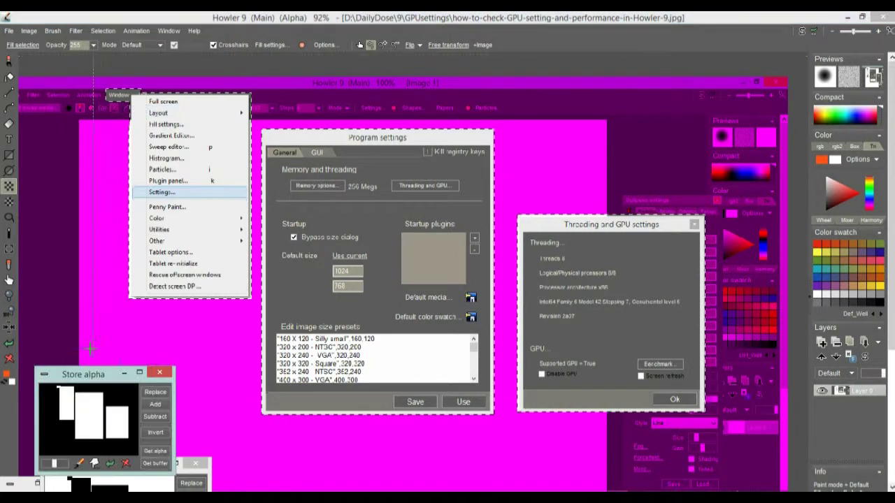
# Separate the two Store alpha windows, close the older one and reposition the newly stored alpha.
pyautogui.moveTo(69, 373); pyautogui.dragTo(75, 262)
pyautogui.moveTo(82, 464); pyautogui.dragTo(173, 381)
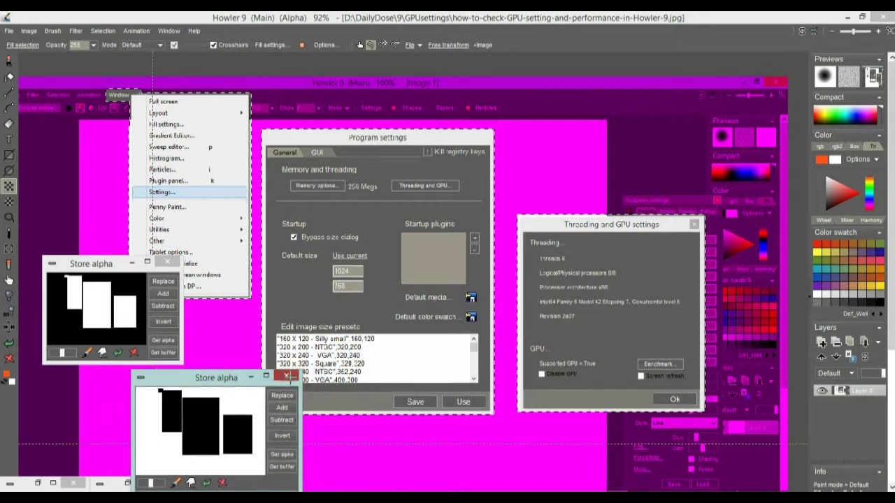
pyautogui.click(286, 376)
pyautogui.moveTo(85, 260); pyautogui.dragTo(75, 355)
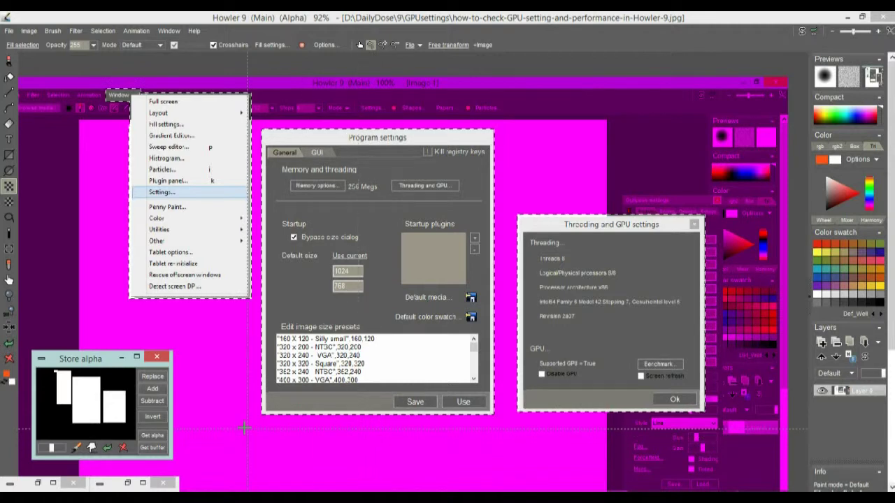
pyautogui.moveTo(82, 358); pyautogui.dragTo(100, 337)
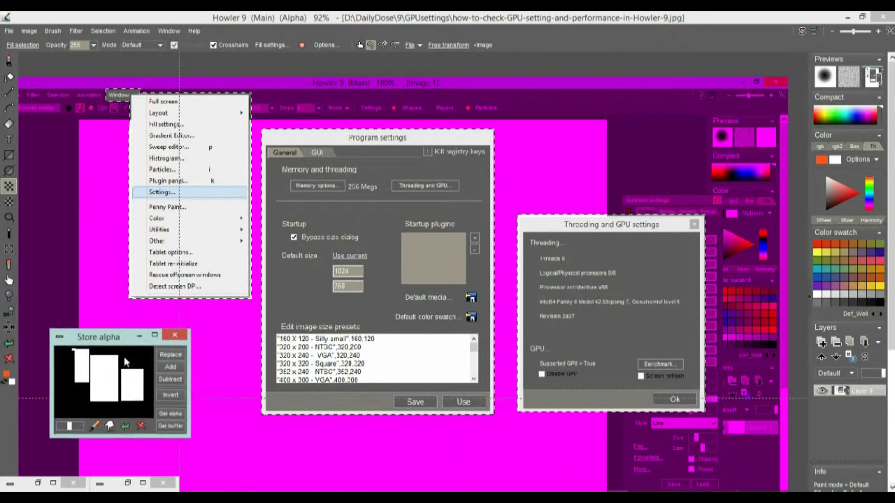
# Invert the stored alpha and replace the active selection with it, so the surroundings are selected.
pyautogui.click(172, 397)
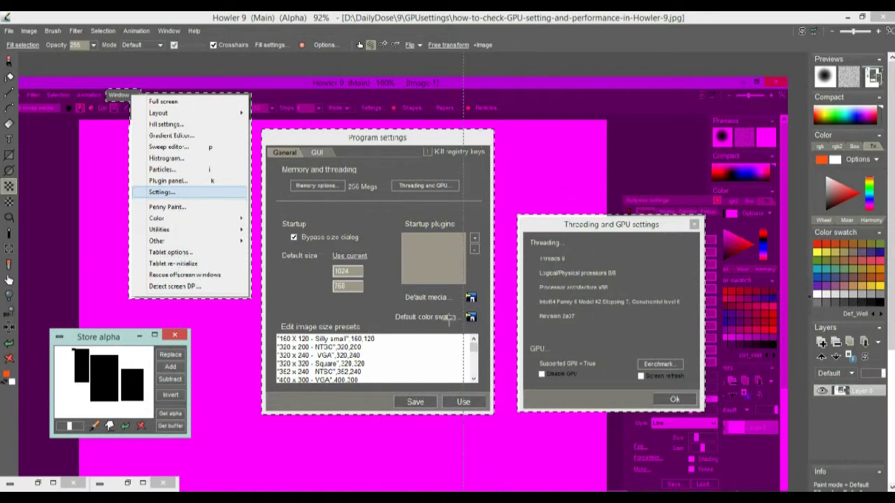
pyautogui.click(171, 356)
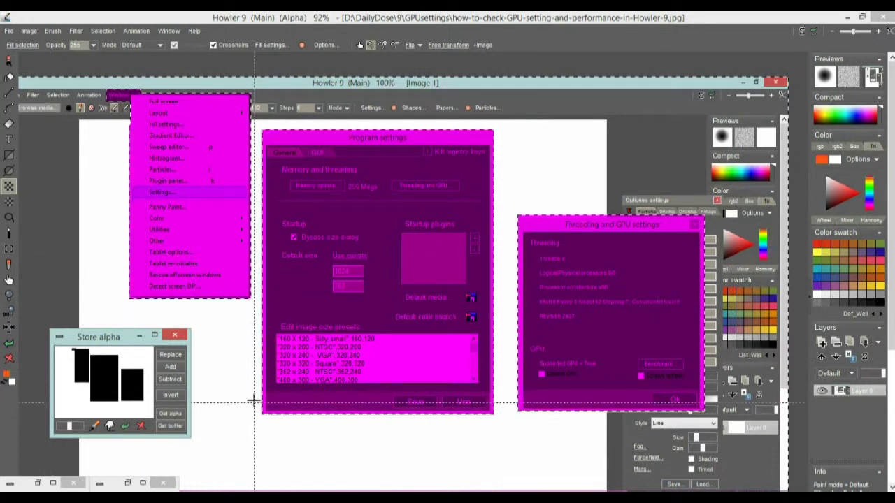
# Invert the active alpha directly on the image and invert it back again.
pyautogui.click(103, 31)
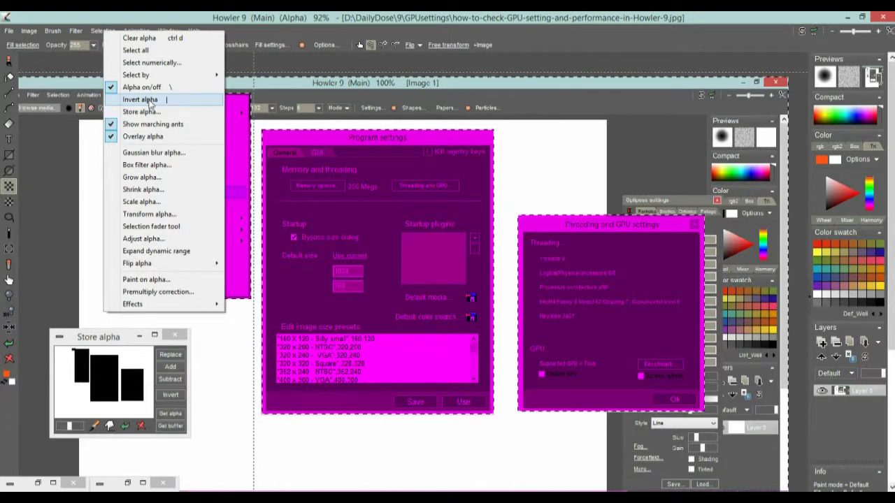
pyautogui.click(161, 100)
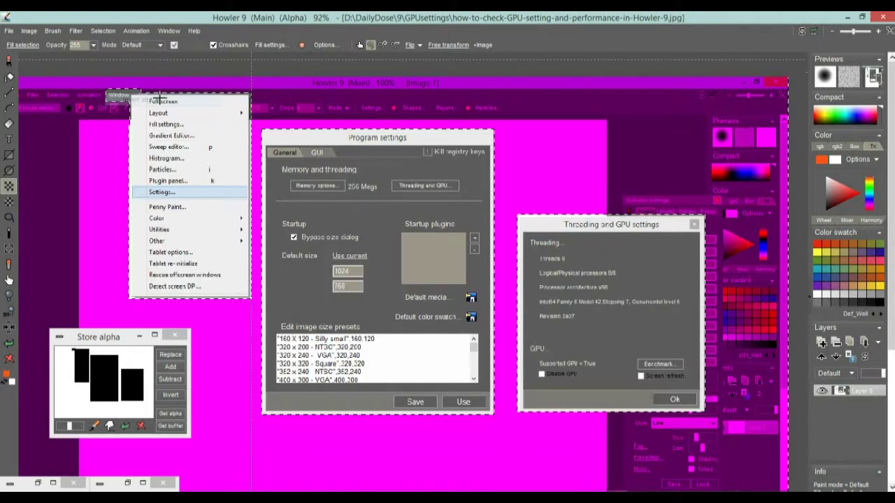
pyautogui.click(102, 31)
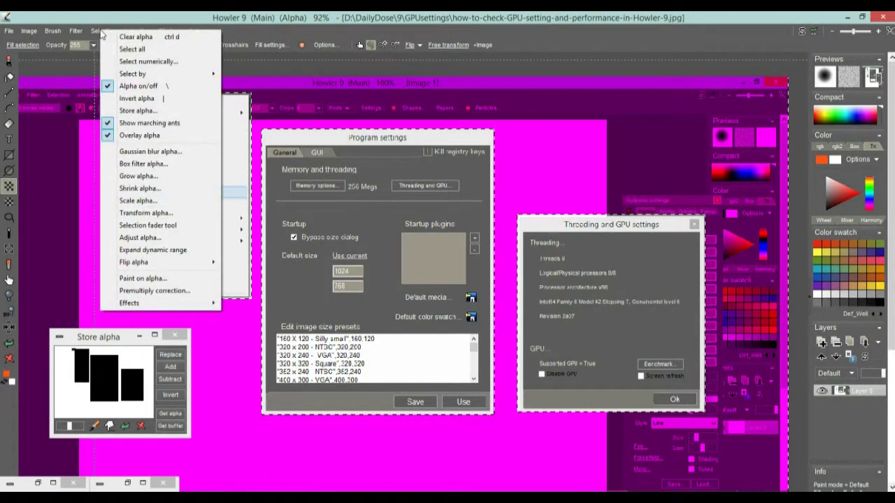
pyautogui.click(147, 101)
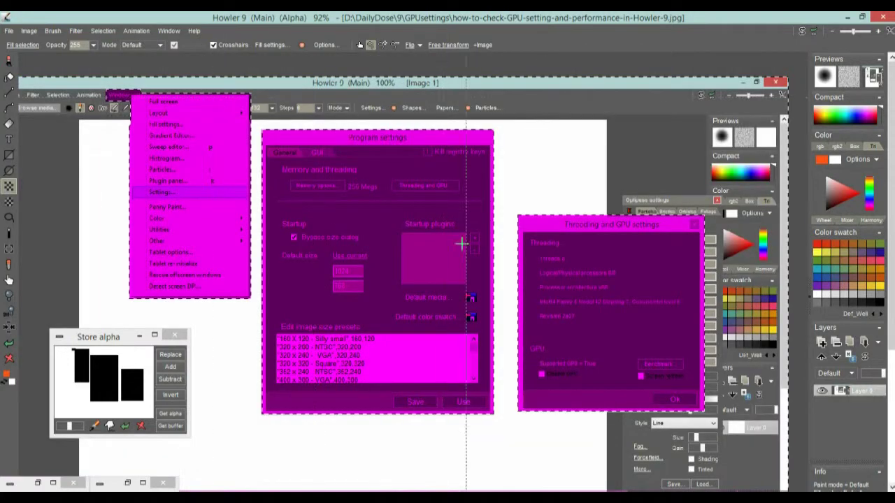
# Minimize the Store alpha window and apply a small-radius Bokeh blur to the selected area around the pictured menu and dialogs.
pyautogui.moveTo(91, 343)
pyautogui.mouseDown()
pyautogui.moveTo(178, 349)
pyautogui.moveTo(87, 355)
pyautogui.mouseUp()
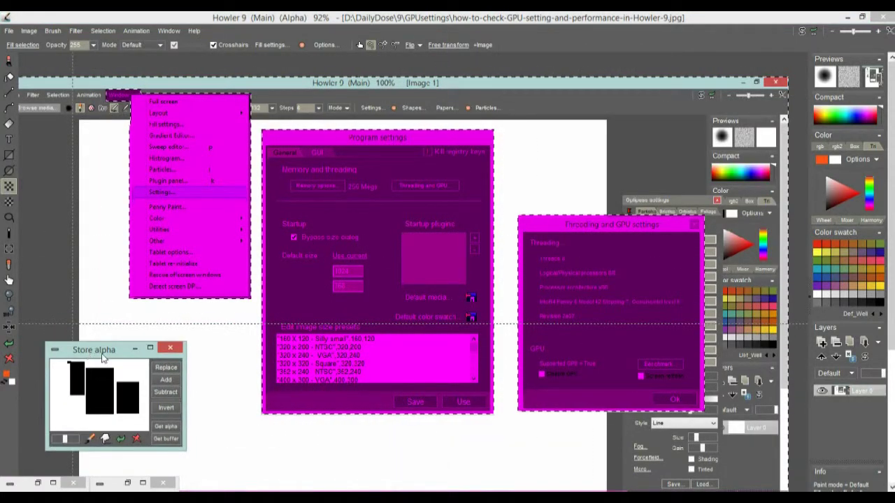
pyautogui.click(134, 348)
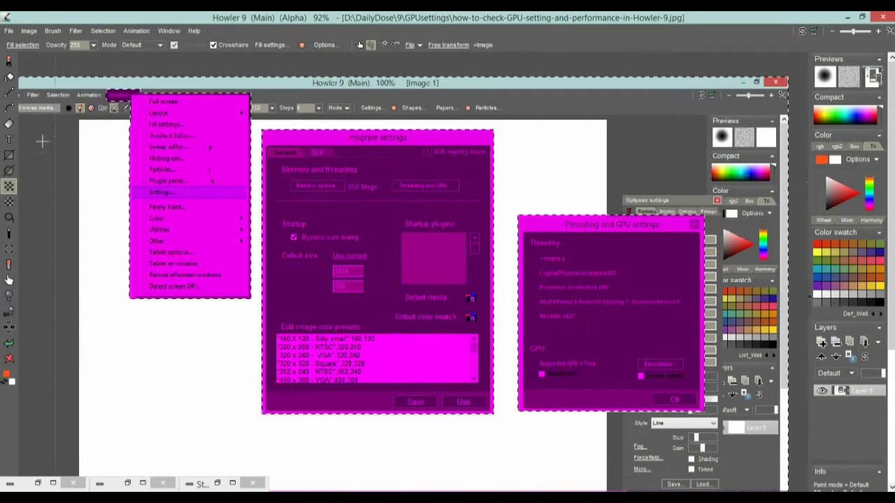
pyautogui.scroll(-2, 368, 293)
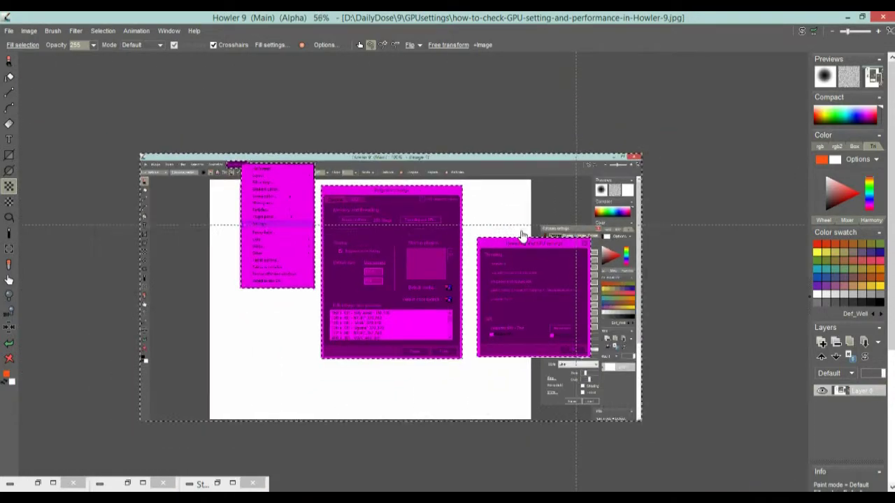
pyautogui.scroll(2, 521, 236)
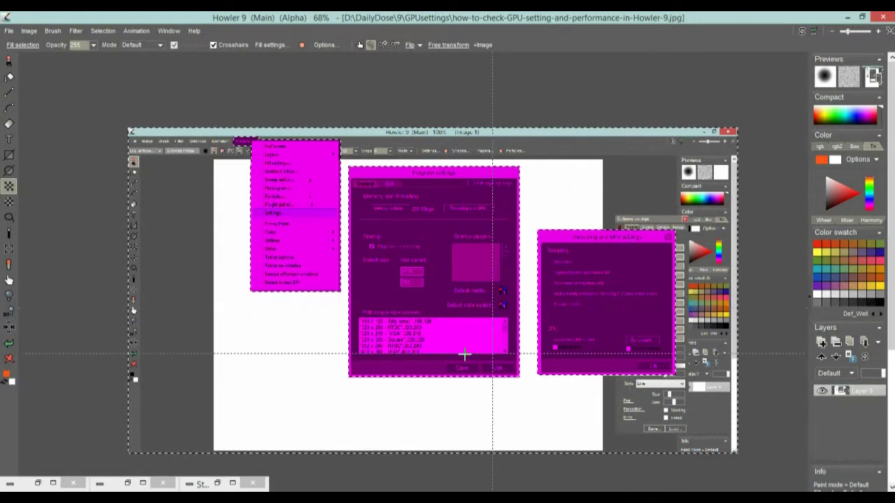
pyautogui.moveTo(189, 220); pyautogui.dragTo(240, 270)
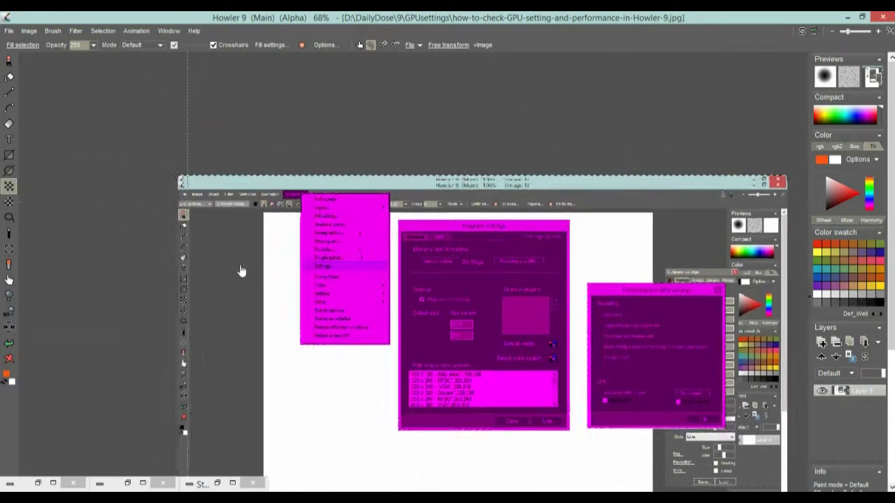
pyautogui.scroll(4, 248, 271)
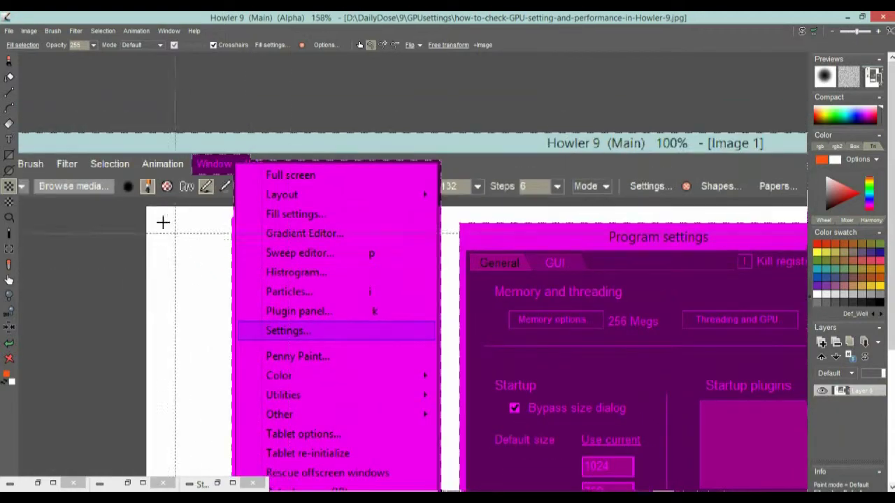
pyautogui.click(71, 32)
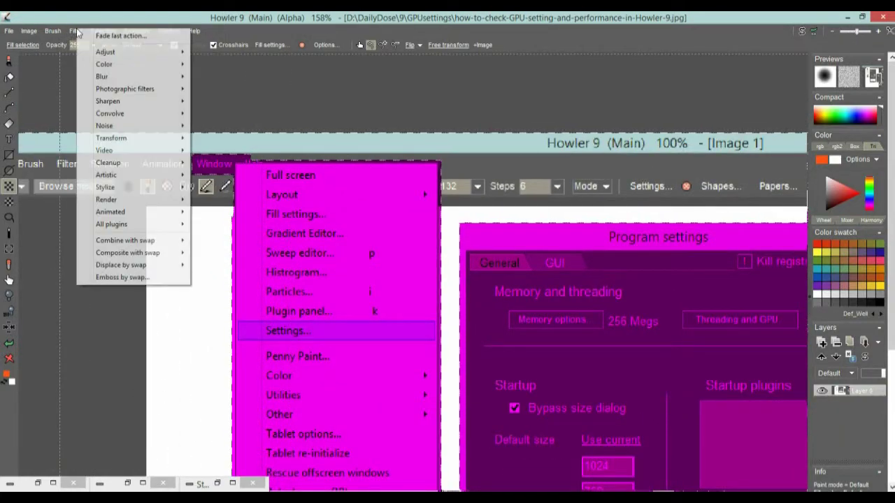
pyautogui.moveTo(130, 77)
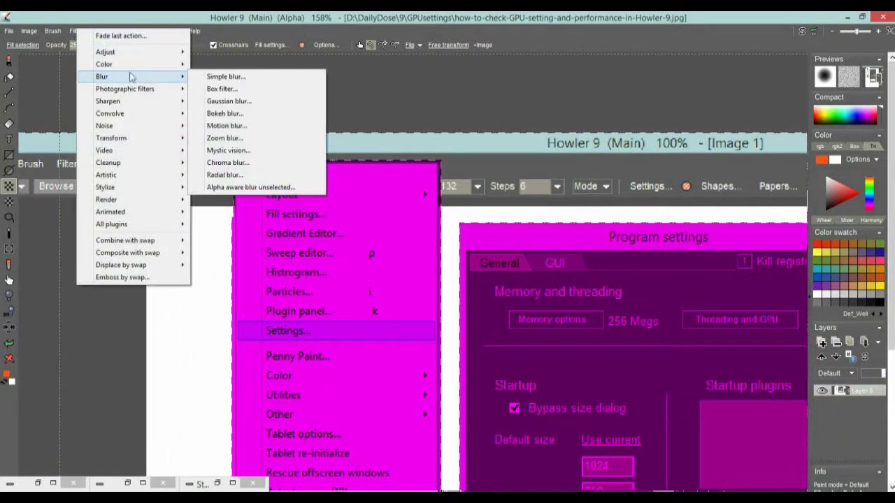
pyautogui.click(236, 115)
pyautogui.moveTo(458, 188); pyautogui.dragTo(468, 187)
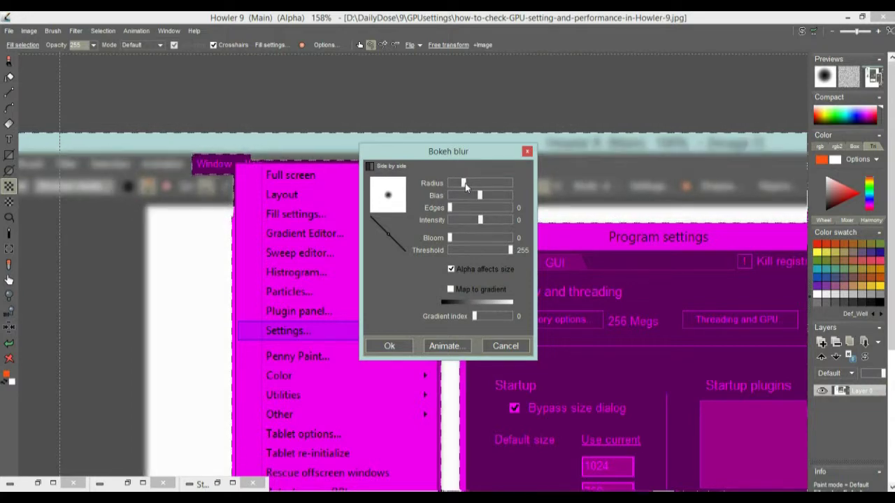
pyautogui.moveTo(465, 184)
pyautogui.mouseDown()
pyautogui.moveTo(490, 183)
pyautogui.moveTo(452, 184)
pyautogui.moveTo(465, 186)
pyautogui.mouseUp()
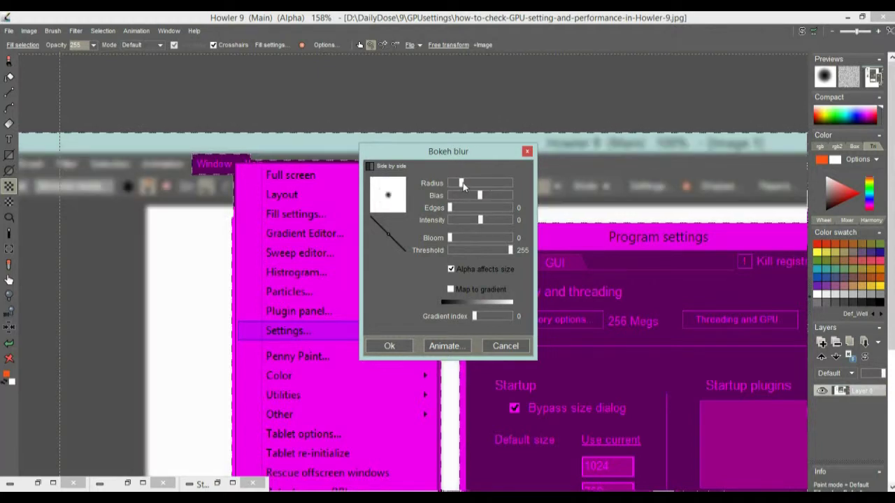
pyautogui.click(400, 345)
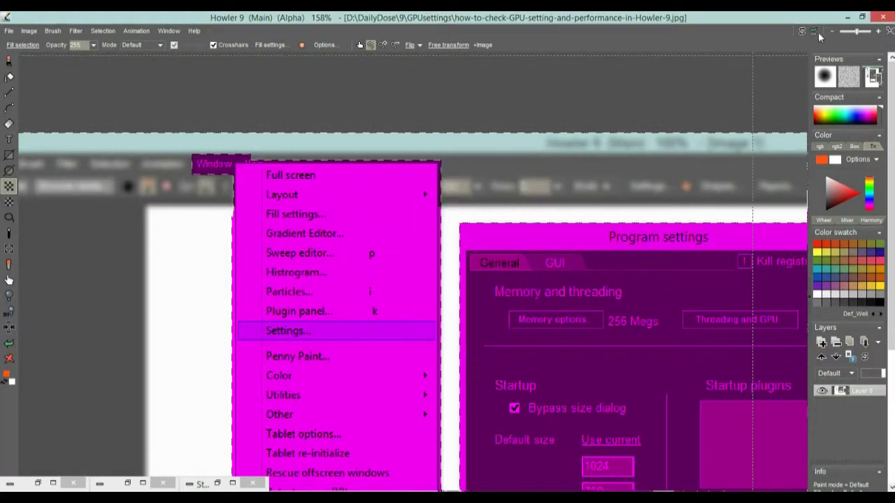
# Slightly fade the Bokeh blur with Interactive undo, keeping most of its strength.
pyautogui.click(75, 31)
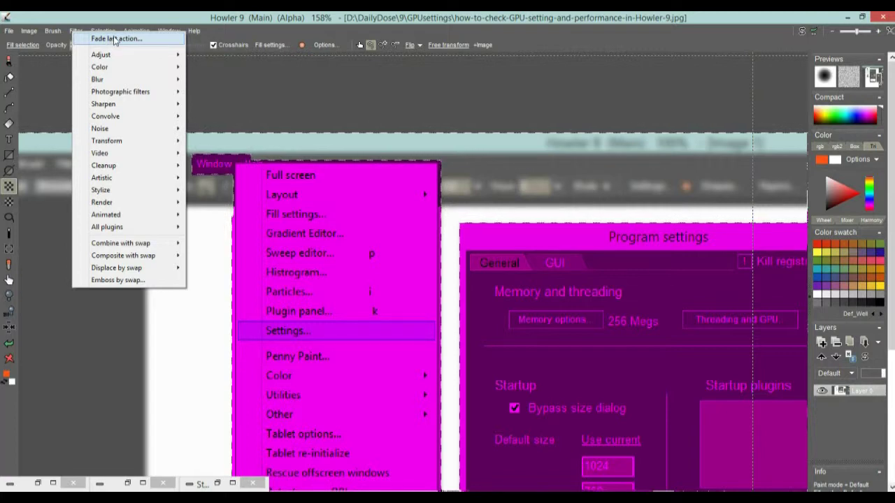
pyautogui.click(816, 16)
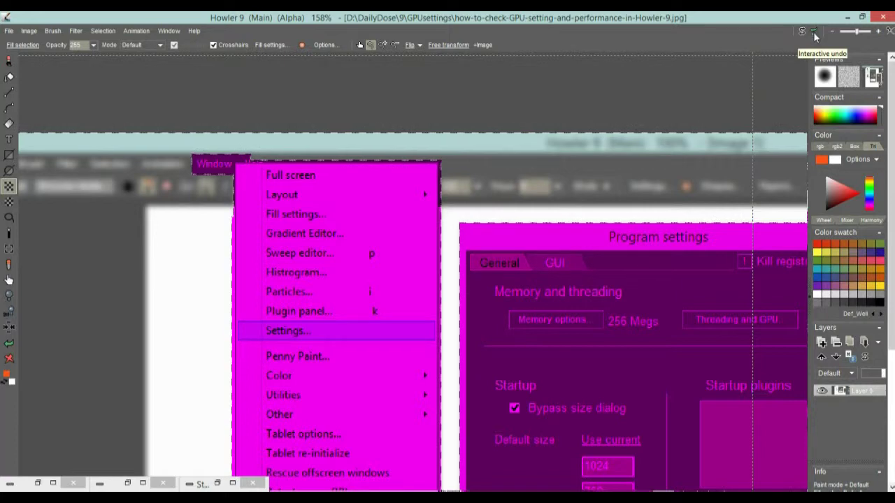
pyautogui.click(813, 31)
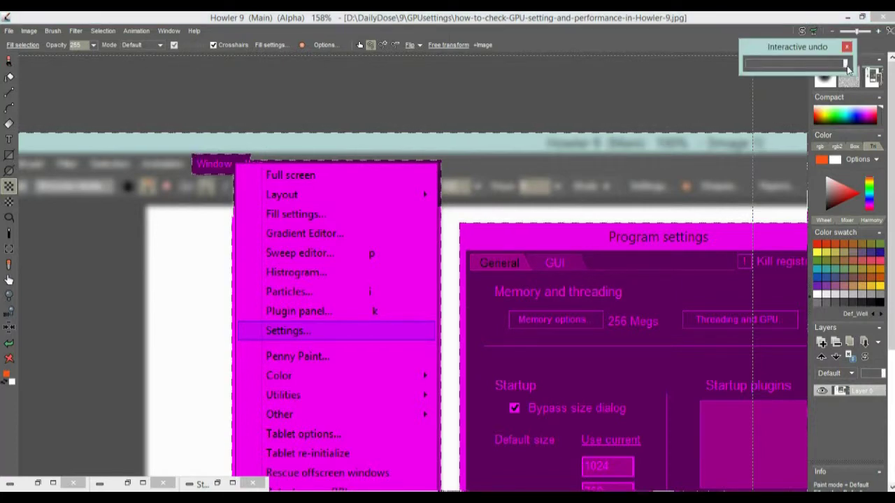
pyautogui.moveTo(816, 64); pyautogui.dragTo(868, 65)
pyautogui.moveTo(865, 65); pyautogui.dragTo(731, 61)
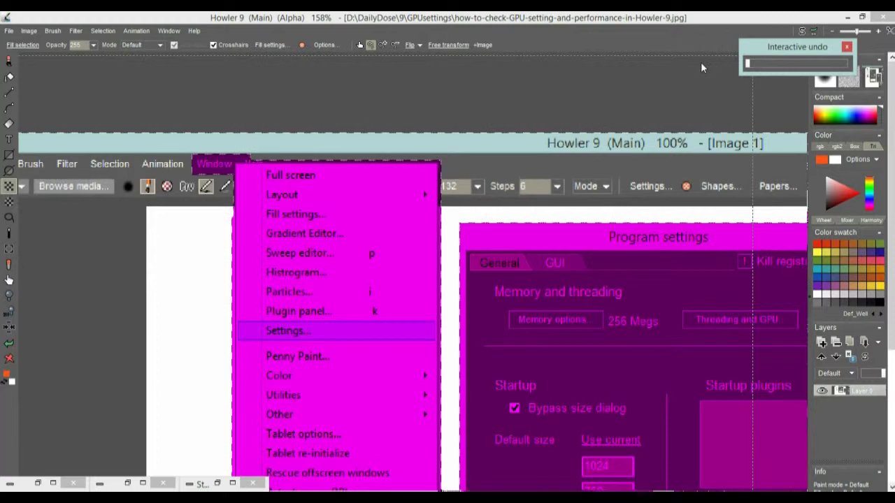
pyautogui.moveTo(747, 63); pyautogui.dragTo(825, 62)
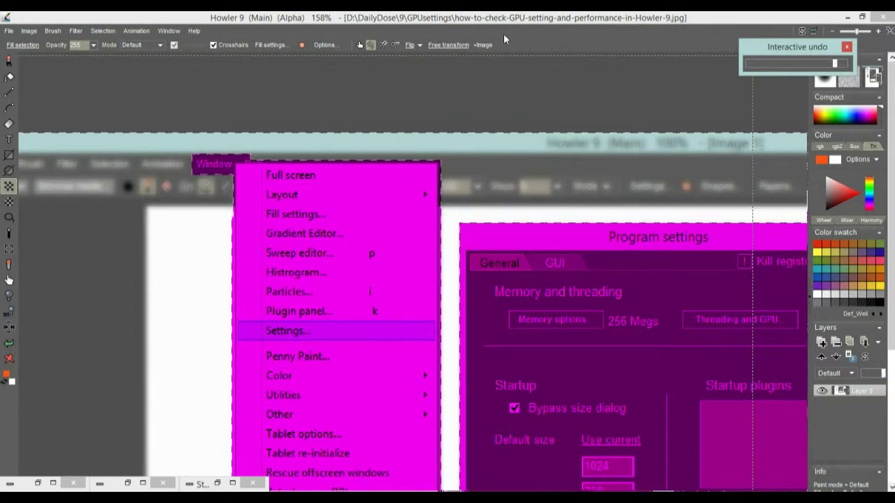
pyautogui.click(411, 18)
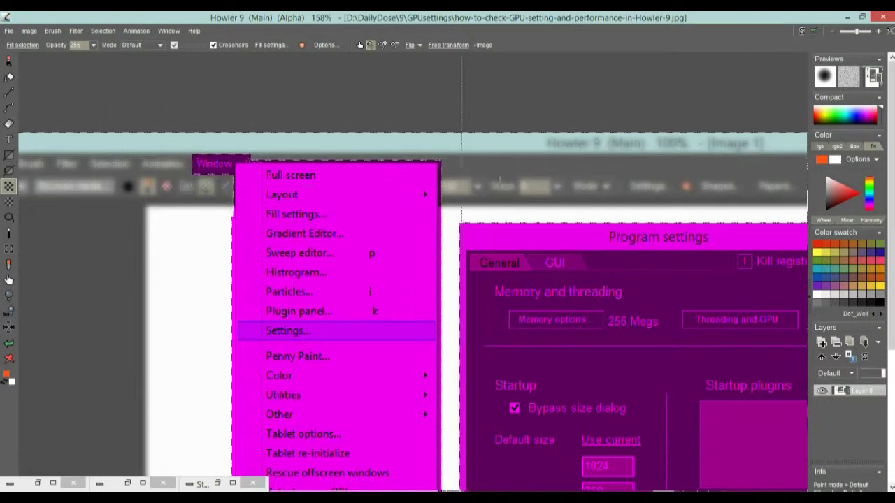
# Darken the selected surroundings with the value adjustment, using Value 71, Brightness 91, Contrast 35 and Gamma 100.
pyautogui.click(74, 31)
pyautogui.moveTo(115, 53)
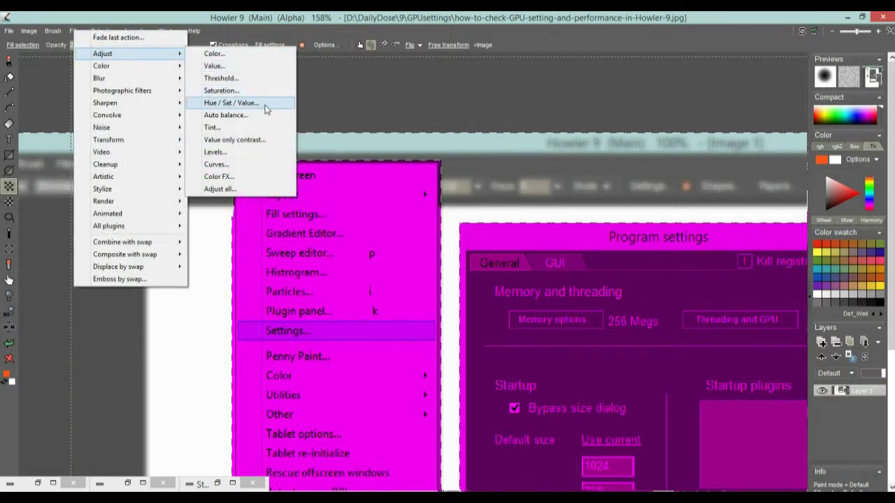
pyautogui.click(207, 66)
pyautogui.moveTo(365, 187); pyautogui.dragTo(318, 83)
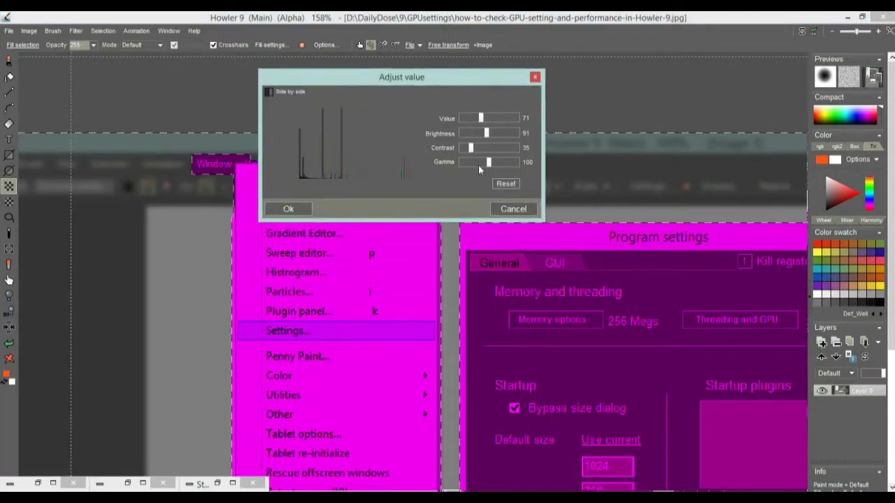
pyautogui.moveTo(470, 151)
pyautogui.mouseDown()
pyautogui.moveTo(526, 153)
pyautogui.moveTo(461, 154)
pyautogui.moveTo(472, 155)
pyautogui.mouseUp()
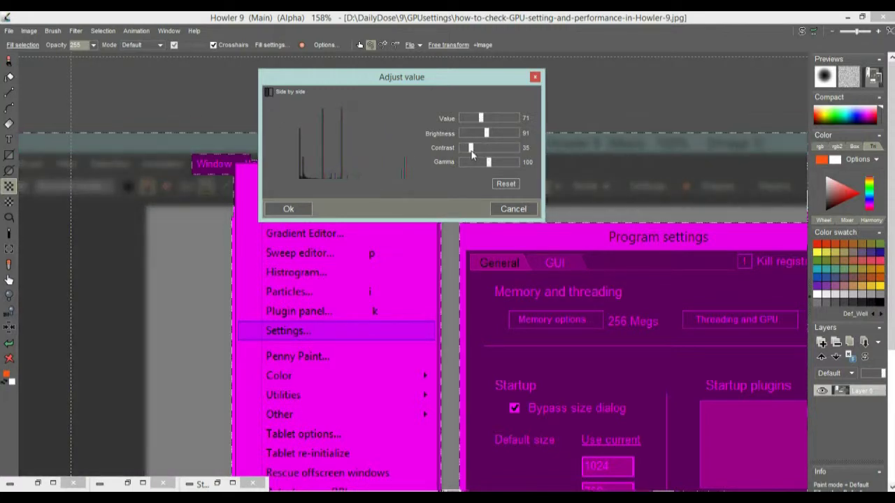
pyautogui.click(275, 209)
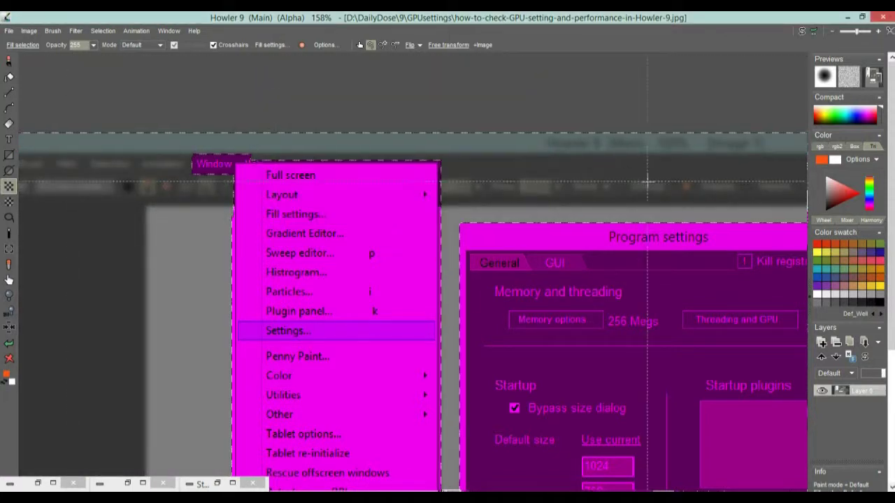
# Darken the selected surroundings with the value adjustment, resetting it and using Value 77, Brightness 87, Contrast 100 and Gamma 100.
pyautogui.click(71, 31)
pyautogui.moveTo(112, 56)
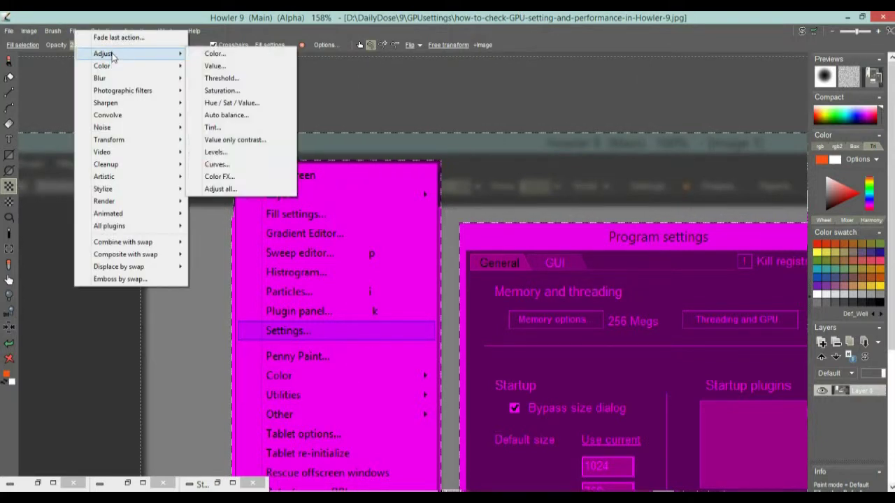
pyautogui.click(213, 53)
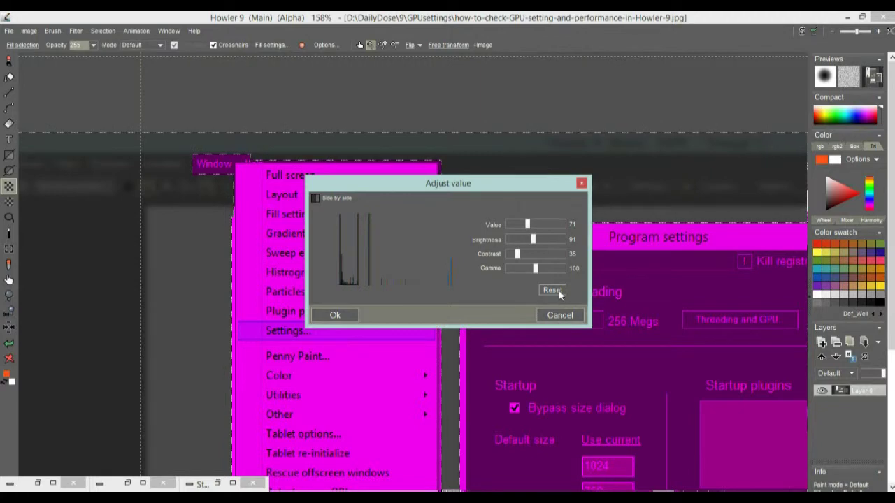
pyautogui.click(553, 290)
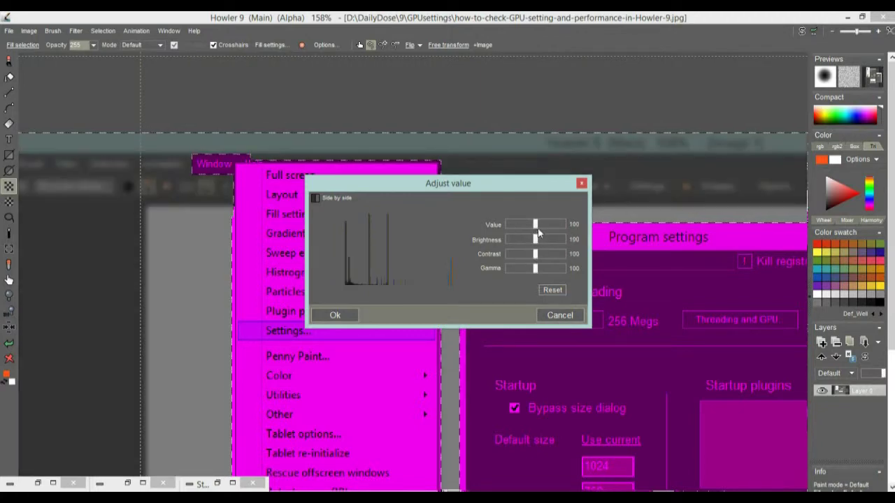
pyautogui.moveTo(536, 227)
pyautogui.mouseDown()
pyautogui.moveTo(528, 225)
pyautogui.moveTo(534, 240)
pyautogui.mouseUp()
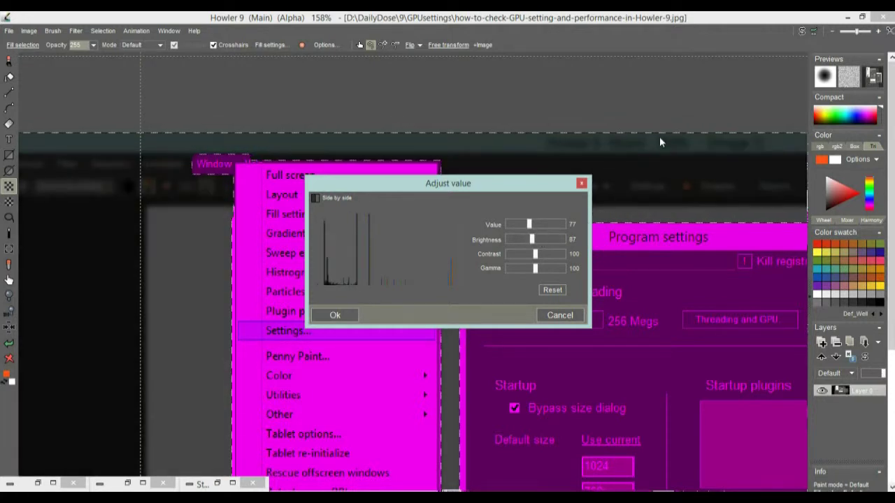
pyautogui.click(336, 315)
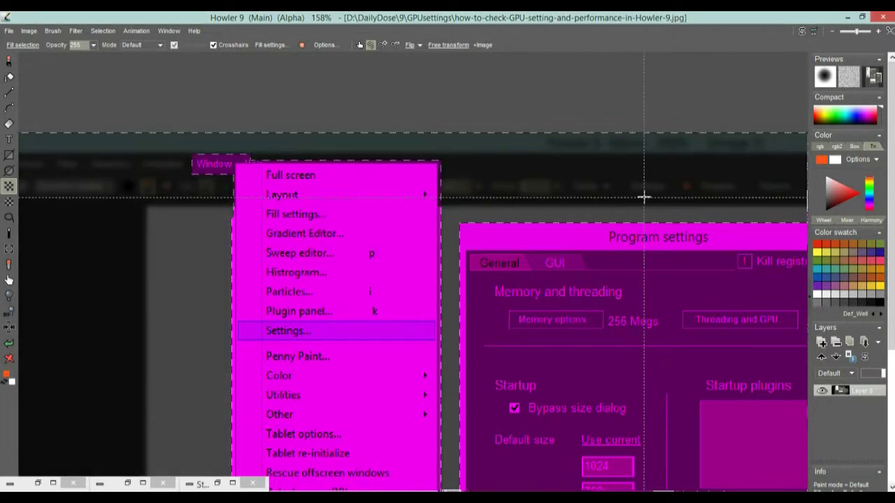
# Clear the alpha selection from the image.
pyautogui.scroll(-5, 649, 283)
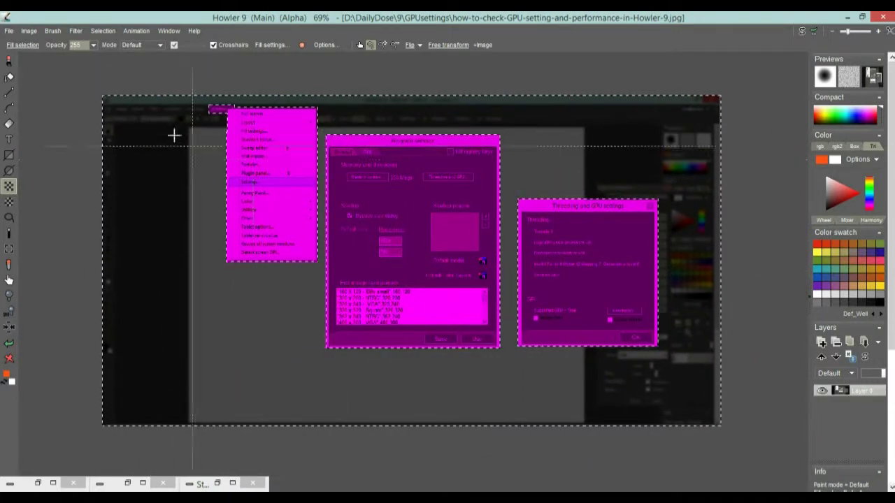
pyautogui.click(101, 31)
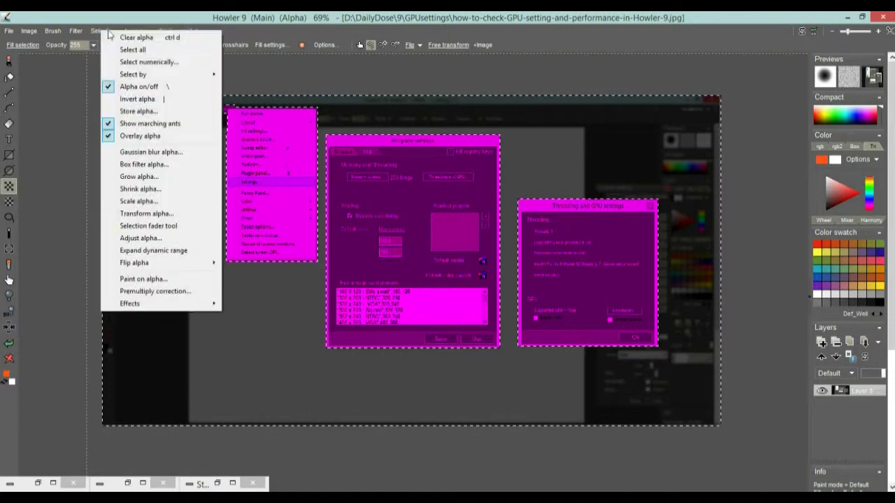
pyautogui.click(198, 39)
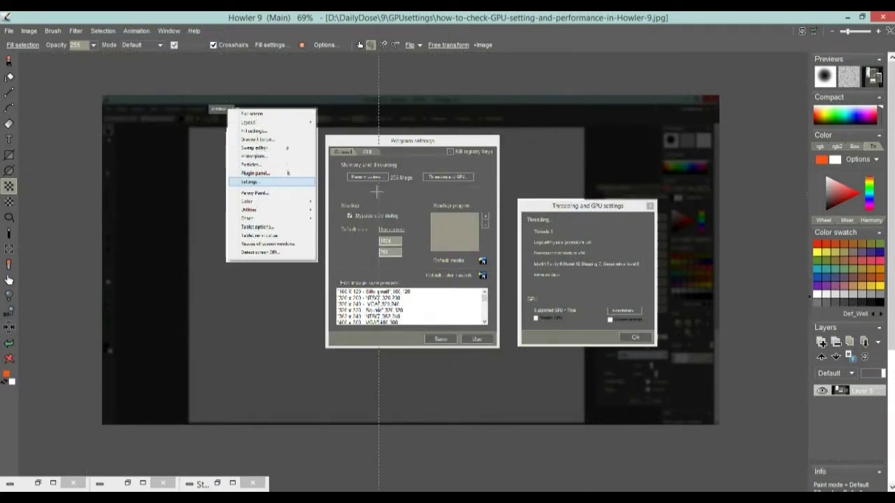
# Examine the sharp menu and dialogs against their blurred, darkened surroundings, close up and as a whole.
pyautogui.scroll(2, 304, 180)
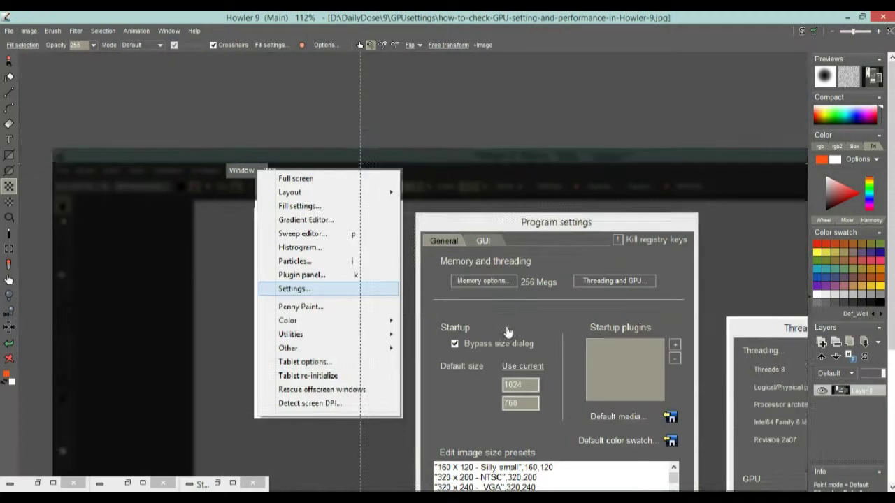
pyautogui.scroll(2, 205, 154)
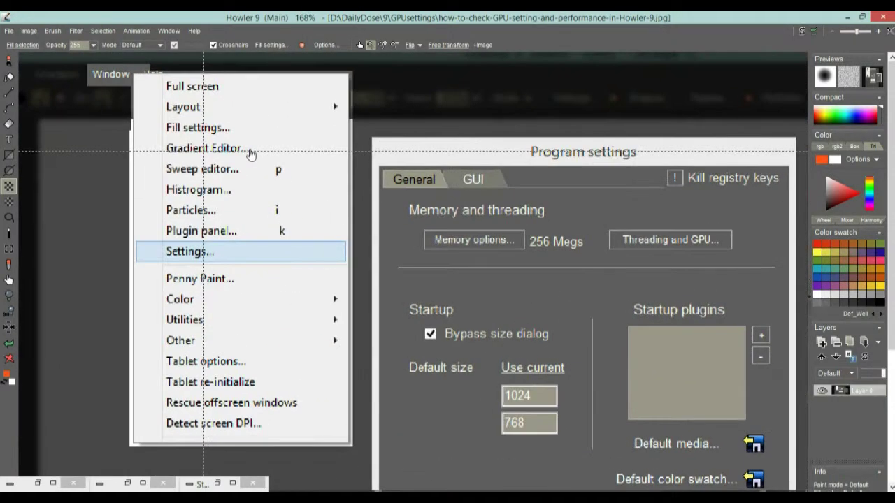
pyautogui.moveTo(216, 158)
pyautogui.mouseDown()
pyautogui.moveTo(231, 183)
pyautogui.moveTo(200, 152)
pyautogui.mouseUp()
pyautogui.scroll(-4, 416, 256)
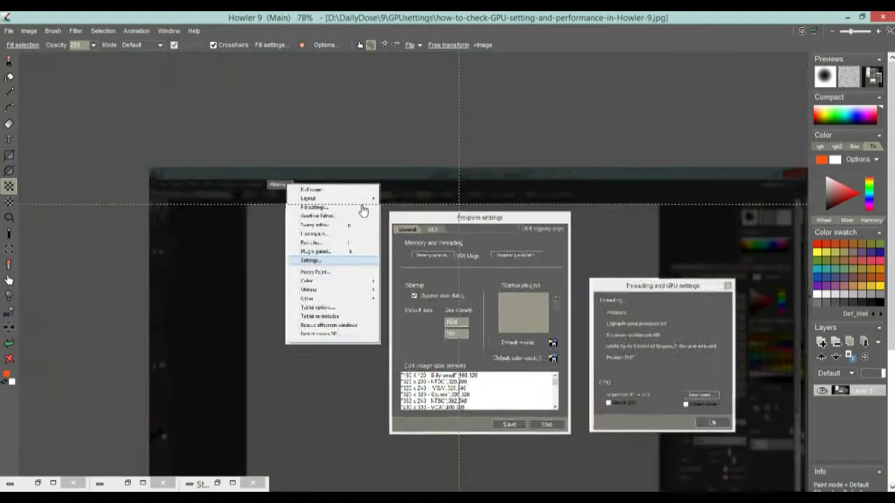
pyautogui.scroll(2, 394, 193)
pyautogui.moveTo(394, 193); pyautogui.dragTo(358, 165)
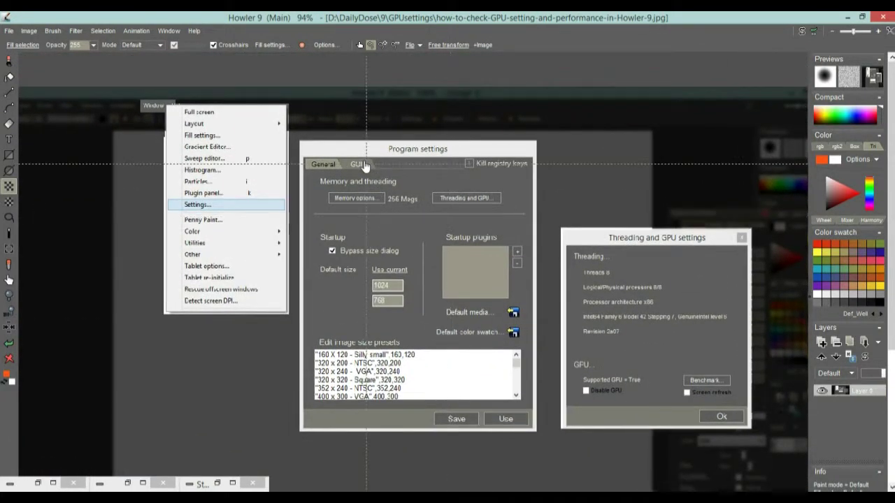
pyautogui.moveTo(190, 130); pyautogui.dragTo(206, 128)
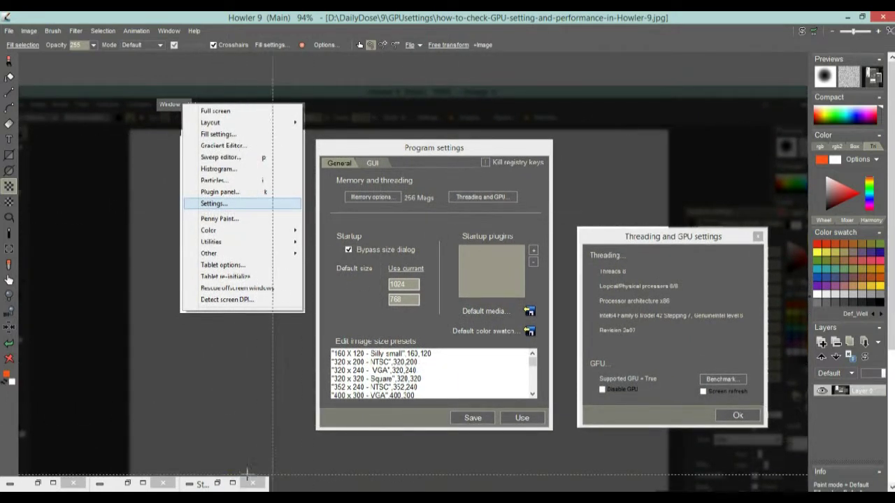
# Close the Store alpha window and restore the two minimized stored-image windows.
pyautogui.click(217, 483)
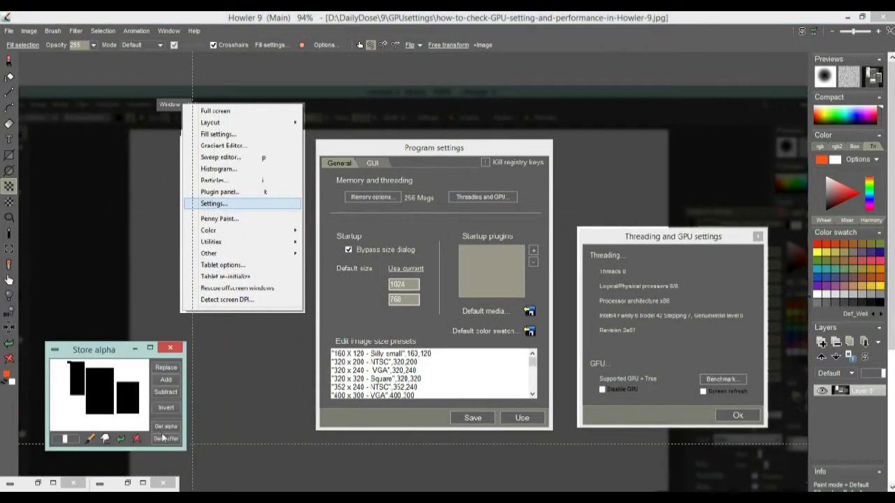
pyautogui.click(171, 348)
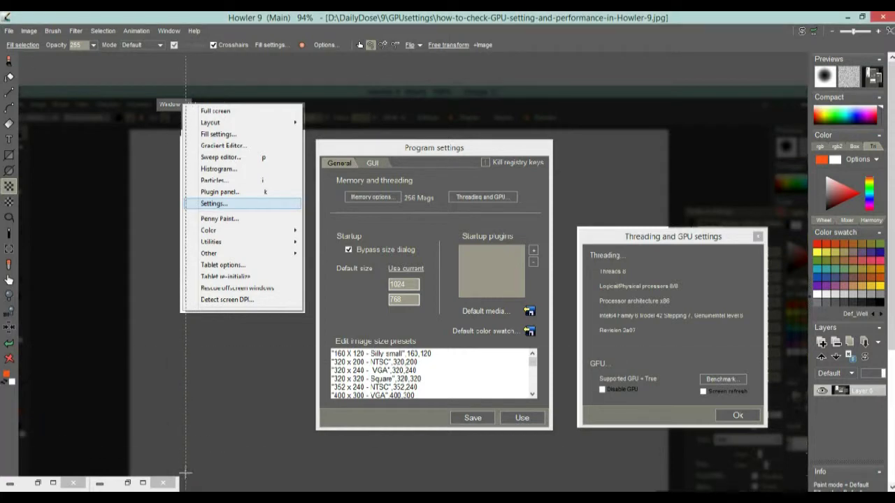
pyautogui.click(128, 483)
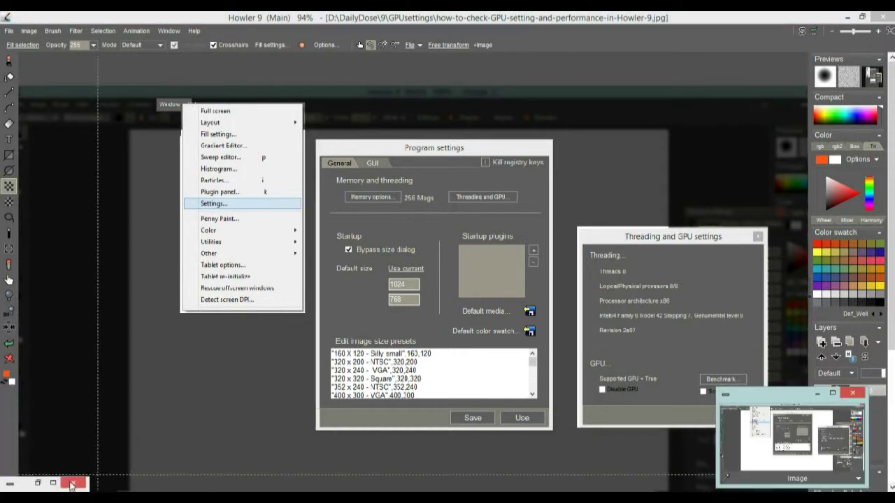
pyautogui.click(37, 483)
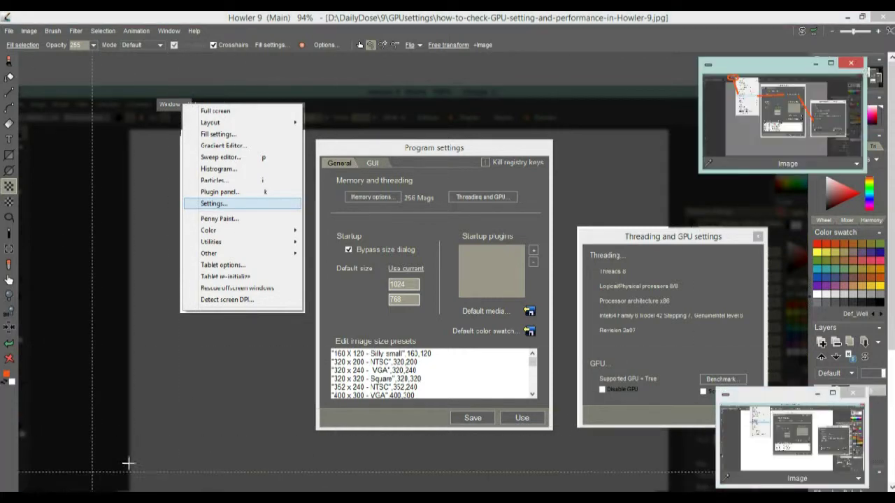
# Compare the stored annotated version with the darkened picture, switch back to the darkened picture and minimize the annotated version's window.
pyautogui.click(788, 101)
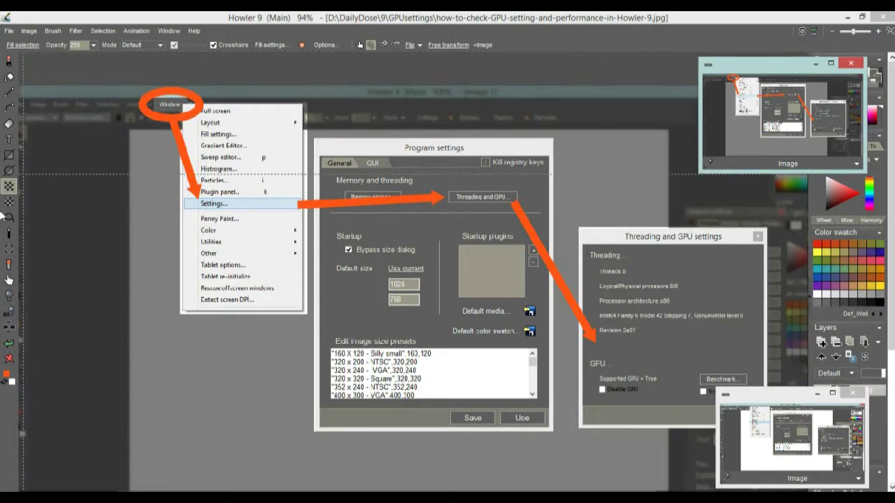
pyautogui.click(804, 95)
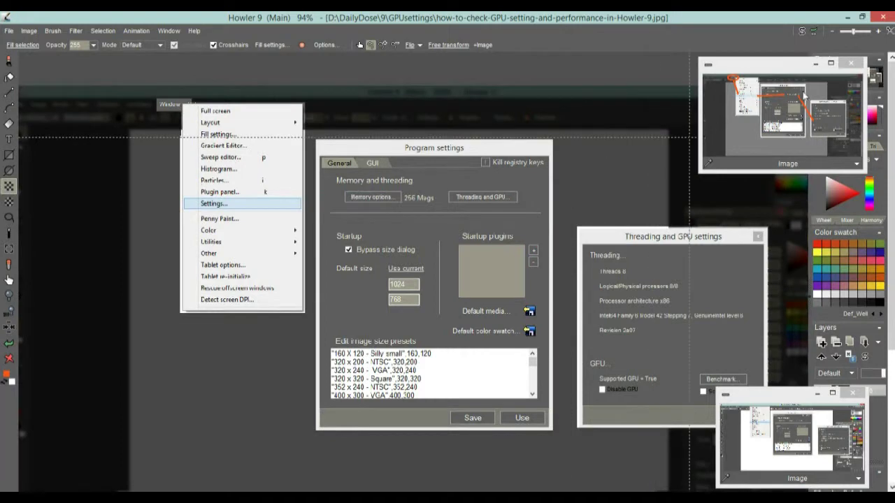
pyautogui.click(815, 64)
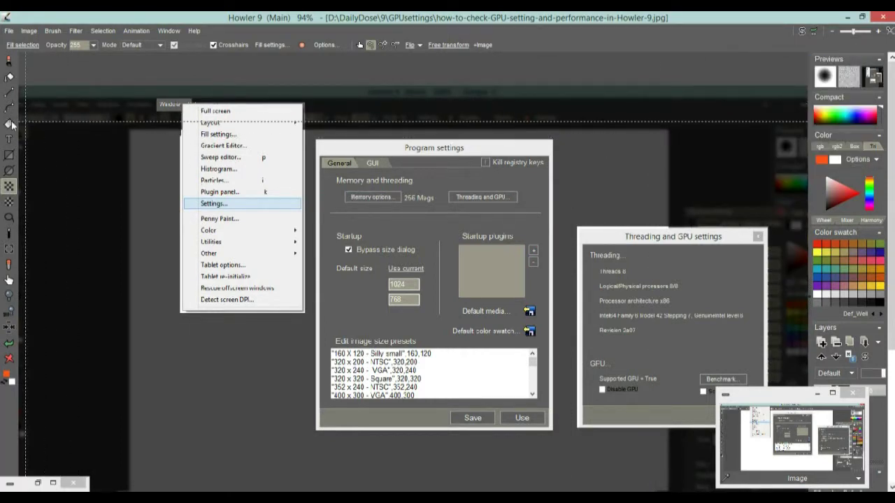
# Choose the ellipse tool, try an orange natural media outline over the pictured menu, and undo it.
pyautogui.click(9, 171)
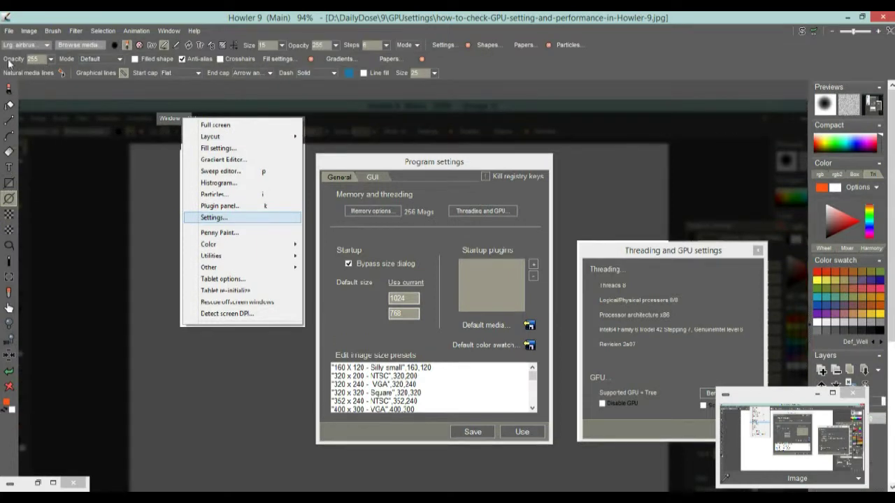
pyautogui.click(62, 72)
pyautogui.moveTo(205, 231); pyautogui.dragTo(295, 295)
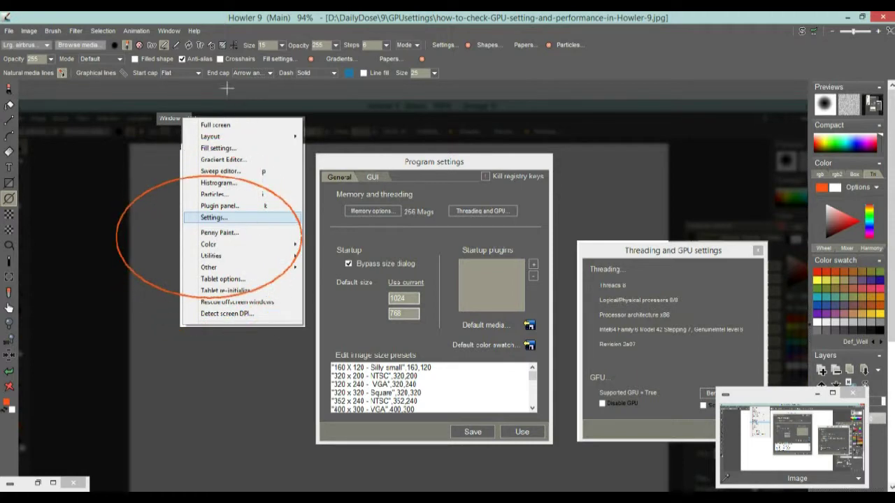
pyautogui.click(8, 373)
# Try a thick natural media ring at size 82 over the menu and inspect its soft edge up close.
pyautogui.click(282, 46)
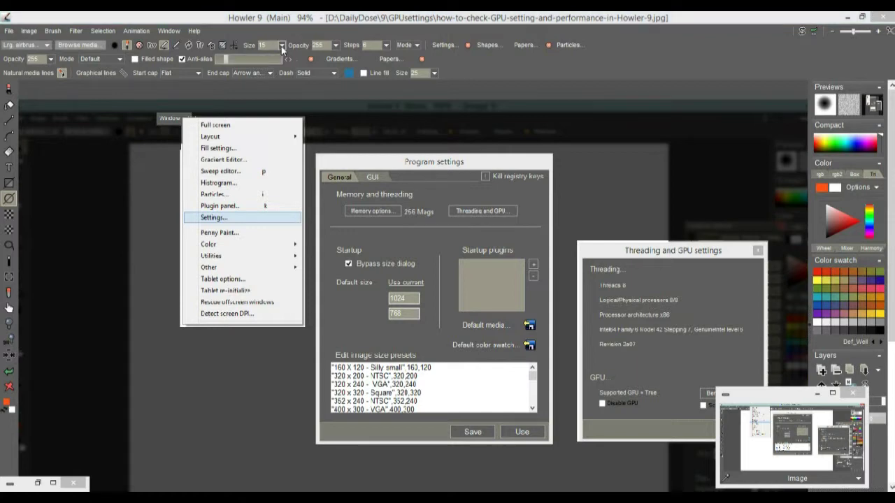
pyautogui.moveTo(267, 63); pyautogui.dragTo(272, 64)
pyautogui.moveTo(257, 310); pyautogui.dragTo(361, 396)
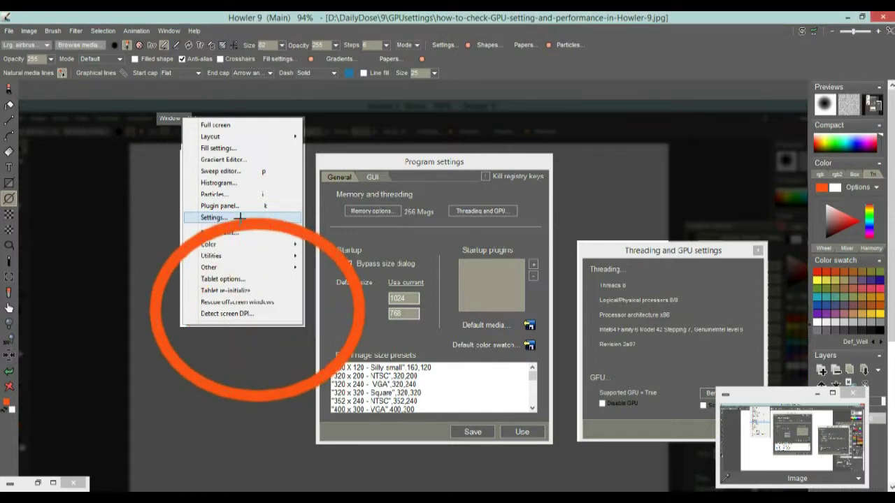
pyautogui.scroll(3, 239, 218)
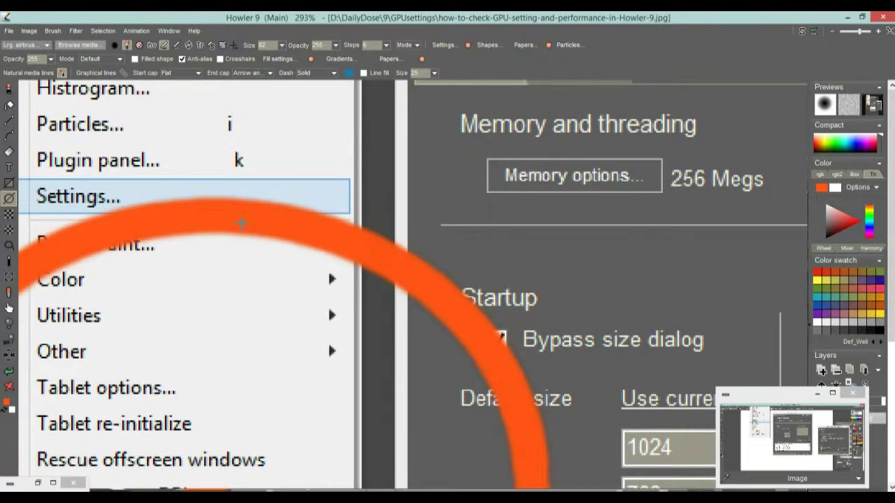
pyautogui.scroll(3, 396, 222)
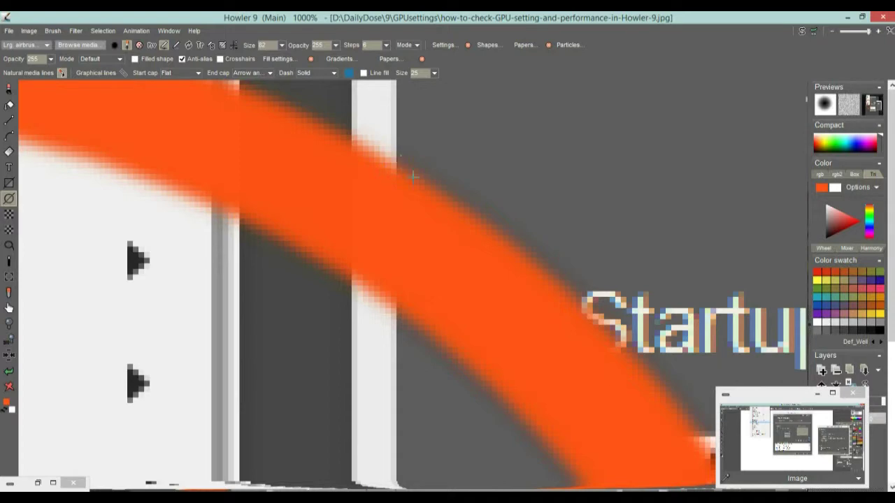
pyautogui.scroll(-5, 413, 175)
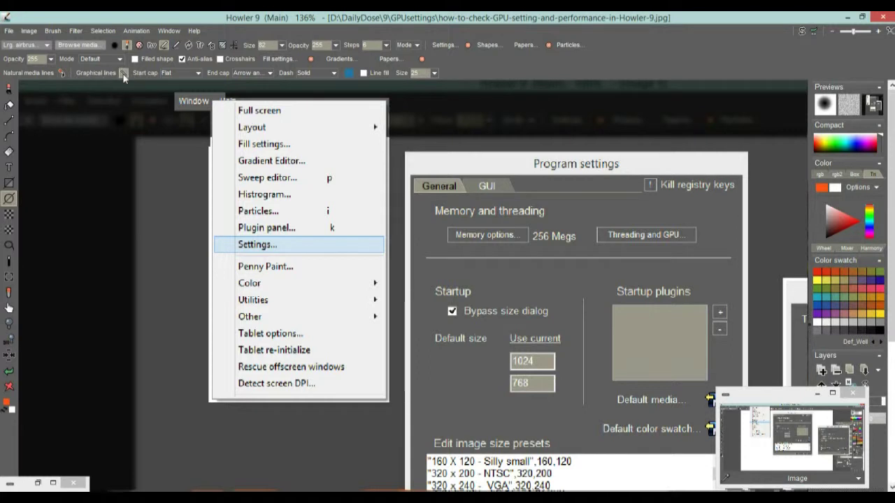
# Try graphical-line rings over the pictured menu at size 82 and at size 15, undoing each one.
pyautogui.moveTo(174, 248); pyautogui.dragTo(266, 341)
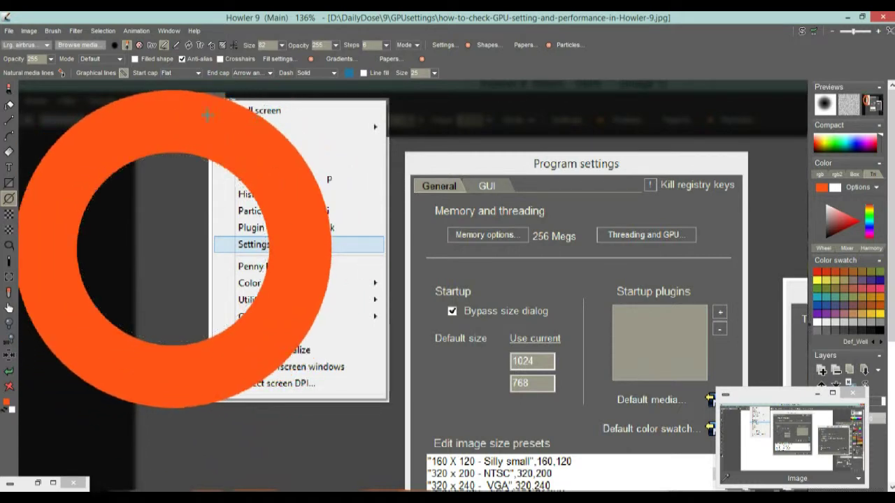
pyautogui.click(9, 373)
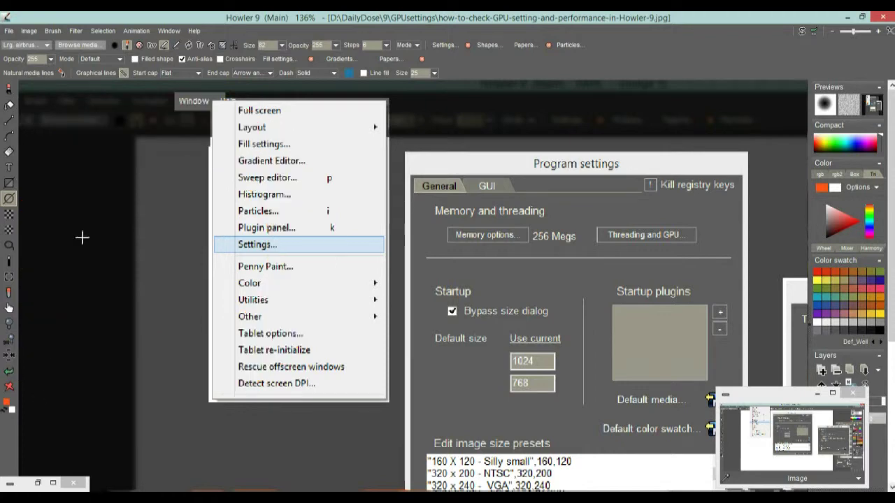
pyautogui.click(282, 46)
pyautogui.moveTo(229, 64); pyautogui.dragTo(221, 64)
pyautogui.moveTo(202, 235); pyautogui.dragTo(249, 276)
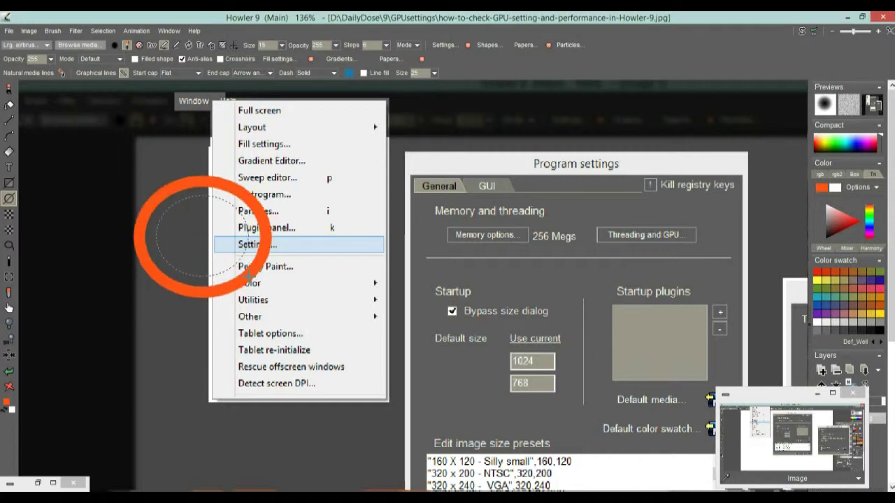
pyautogui.click(11, 375)
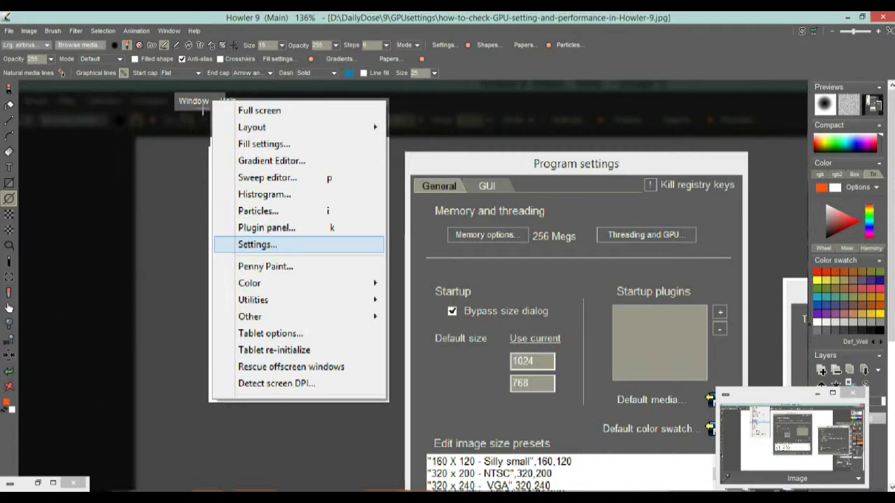
# Try a size 15 graphical-line ellipse around the pictured Window label and undo it.
pyautogui.moveTo(240, 183); pyautogui.dragTo(335, 314)
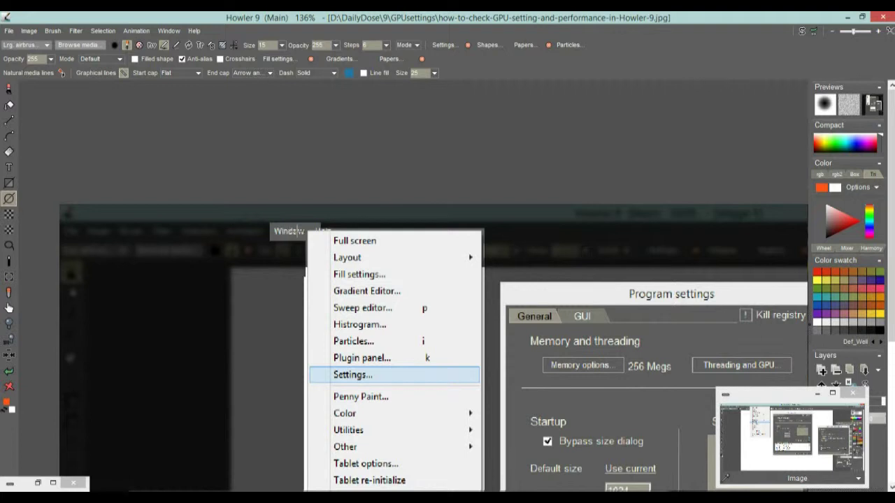
pyautogui.moveTo(297, 231); pyautogui.dragTo(326, 211)
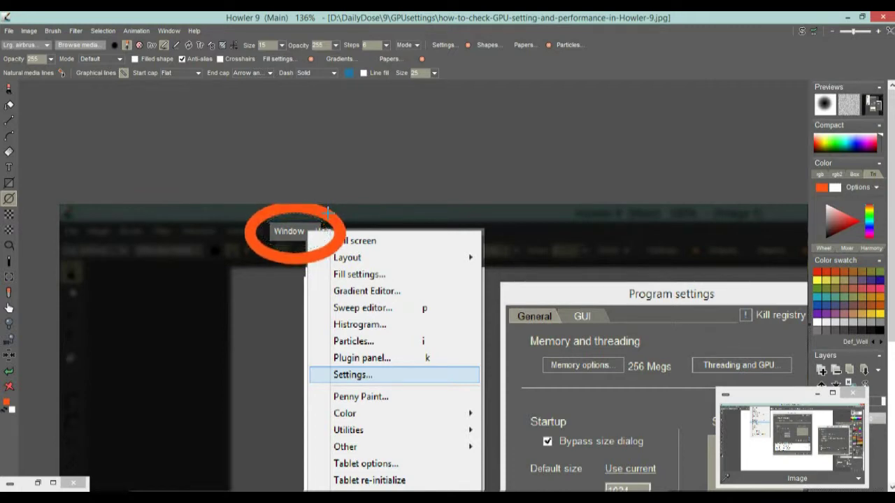
pyautogui.click(10, 372)
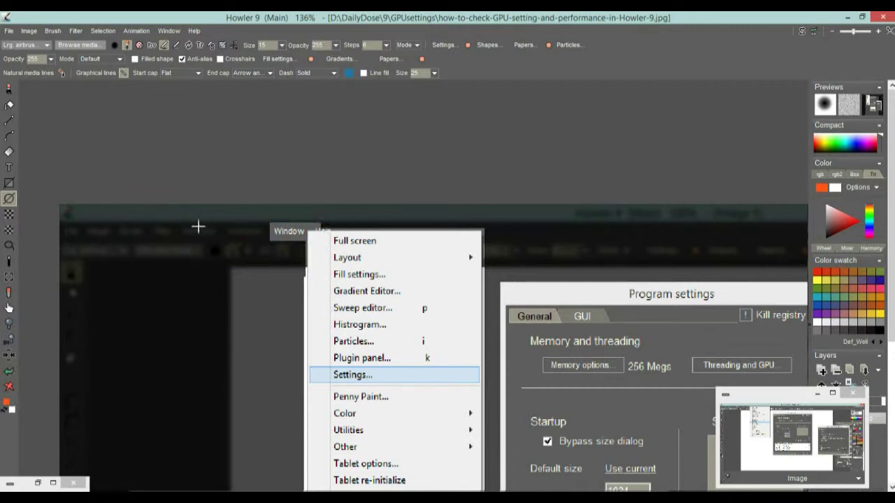
# Set the size to 8 and draw orange ellipses around the pictured Window label and the Settings entry in its menu.
pyautogui.click(268, 45)
pyautogui.moveTo(276, 56); pyautogui.dragTo(224, 63)
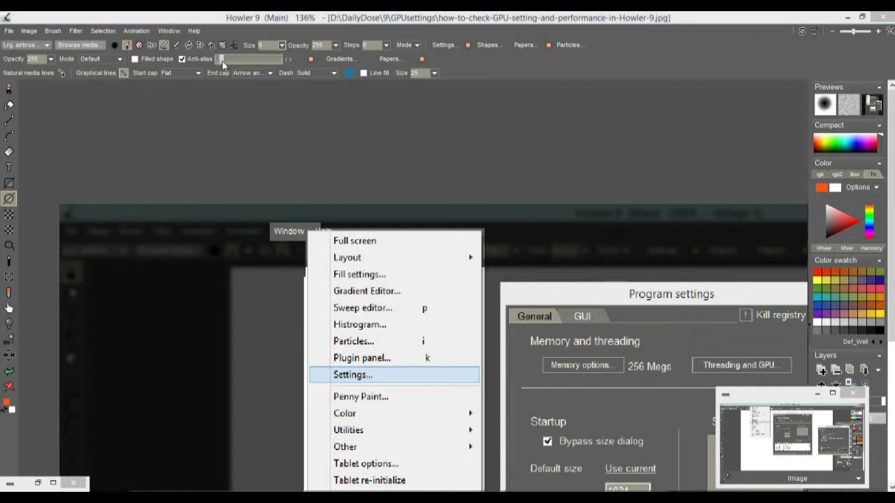
pyautogui.moveTo(311, 207)
pyautogui.mouseDown()
pyautogui.moveTo(285, 260)
pyautogui.moveTo(334, 208)
pyautogui.mouseUp()
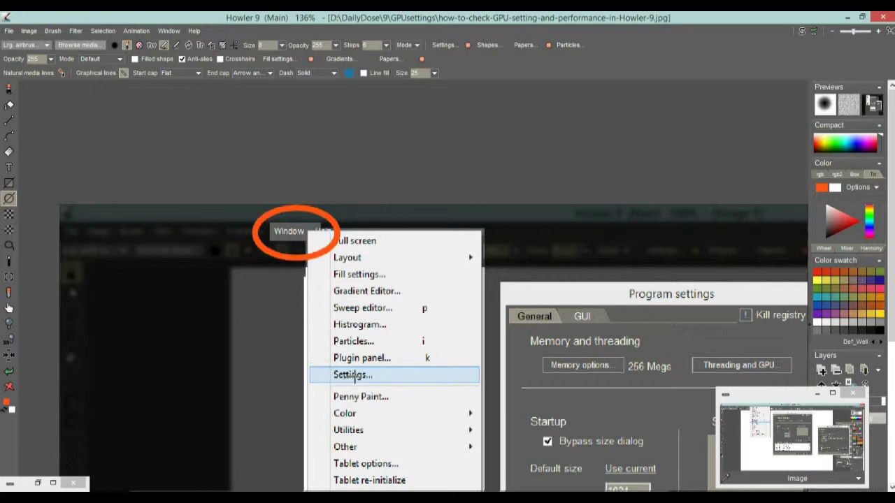
pyautogui.moveTo(350, 373)
pyautogui.mouseDown()
pyautogui.moveTo(397, 353)
pyautogui.moveTo(387, 371)
pyautogui.mouseUp()
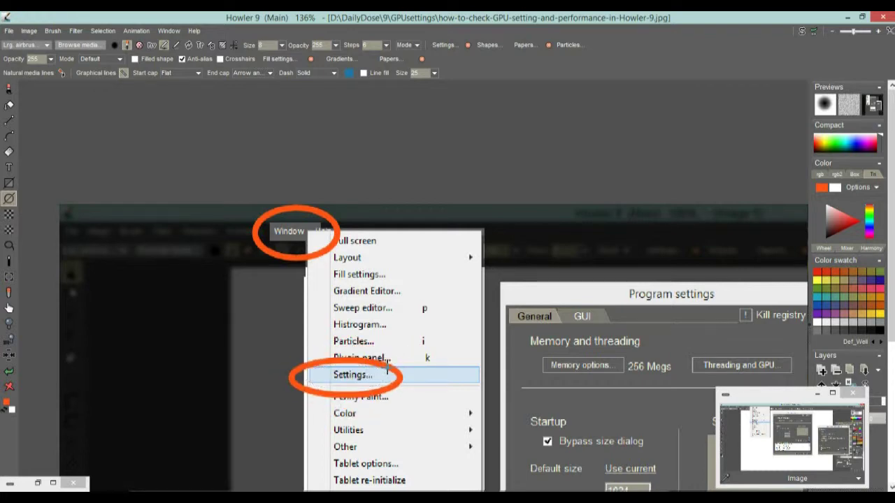
# Choose the line tool with an Arrow anchor end cap, try an arrow toward the pictured Program settings title, and undo it.
pyautogui.scroll(-2, 499, 391)
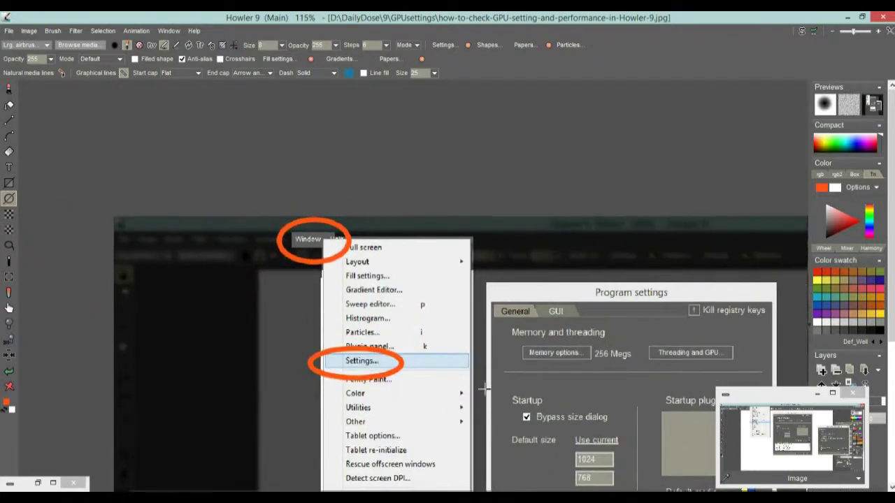
pyautogui.moveTo(341, 290); pyautogui.dragTo(326, 258)
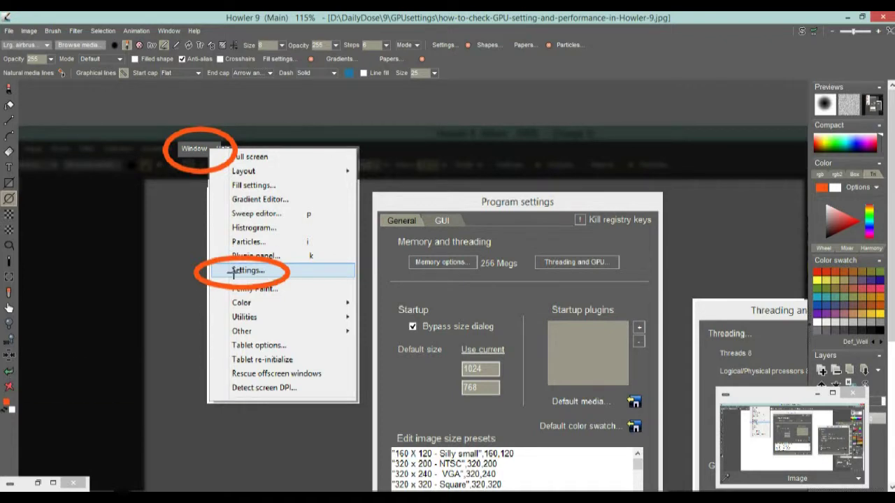
pyautogui.click(10, 123)
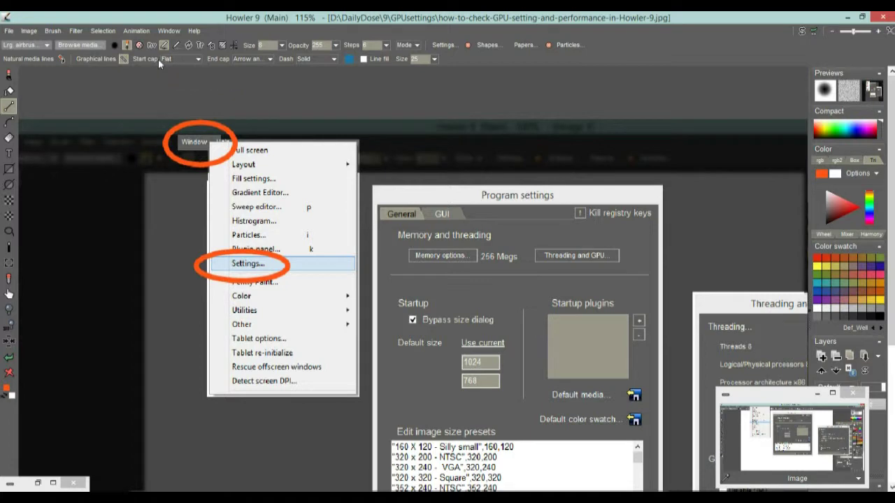
pyautogui.click(270, 59)
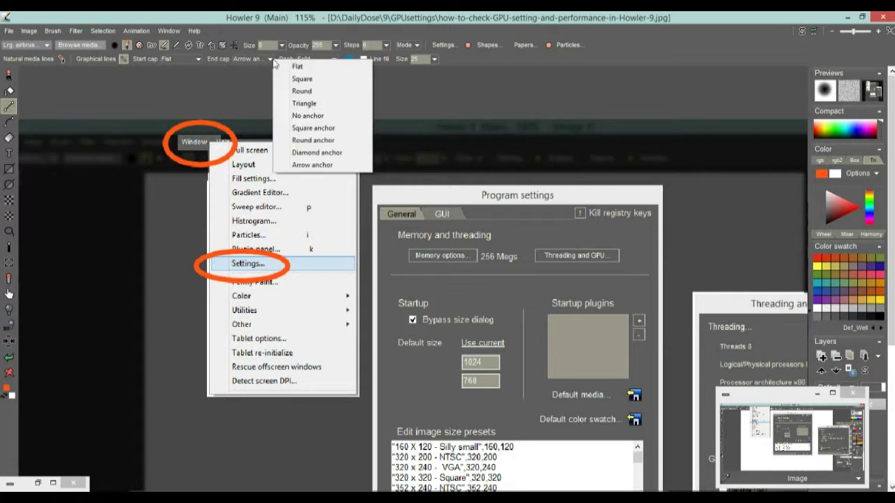
pyautogui.click(318, 168)
pyautogui.moveTo(331, 193)
pyautogui.mouseDown()
pyautogui.moveTo(445, 176)
pyautogui.moveTo(458, 197)
pyautogui.mouseUp()
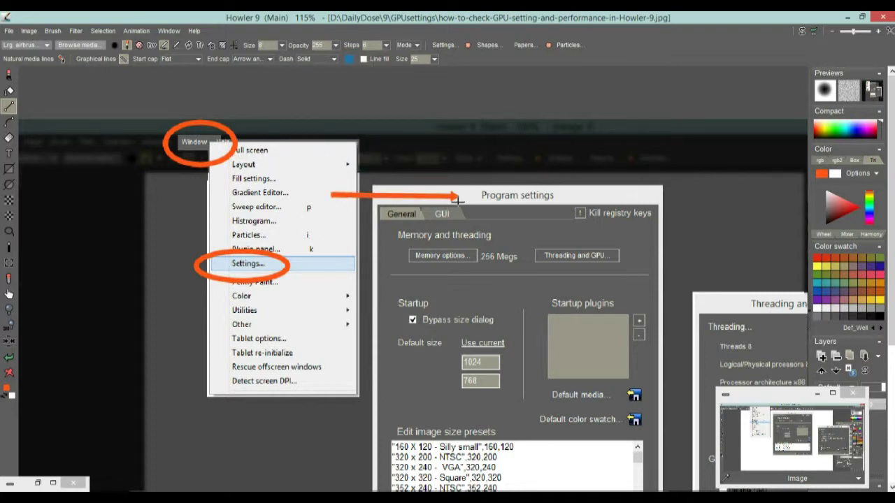
pyautogui.click(9, 359)
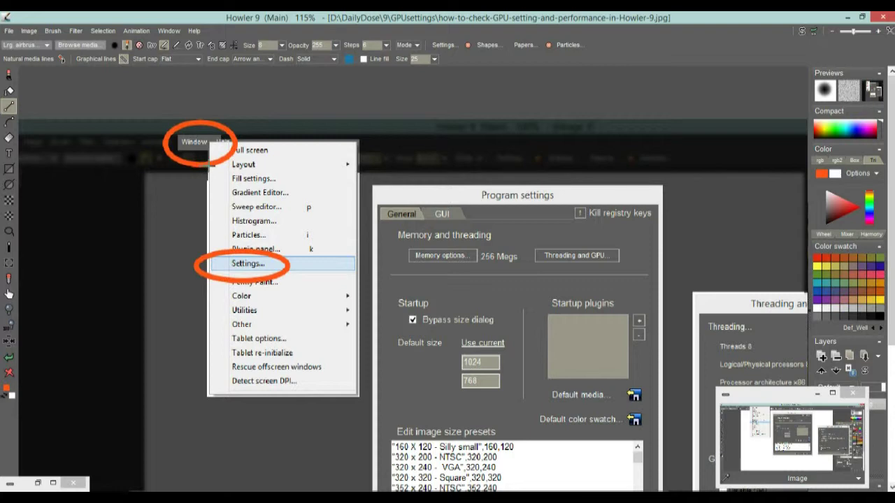
# Draw an orange arrow from the ellipse around Window down to the ellipse around Settings.
pyautogui.moveTo(206, 165); pyautogui.dragTo(223, 249)
pyautogui.scroll(3, 152, 206)
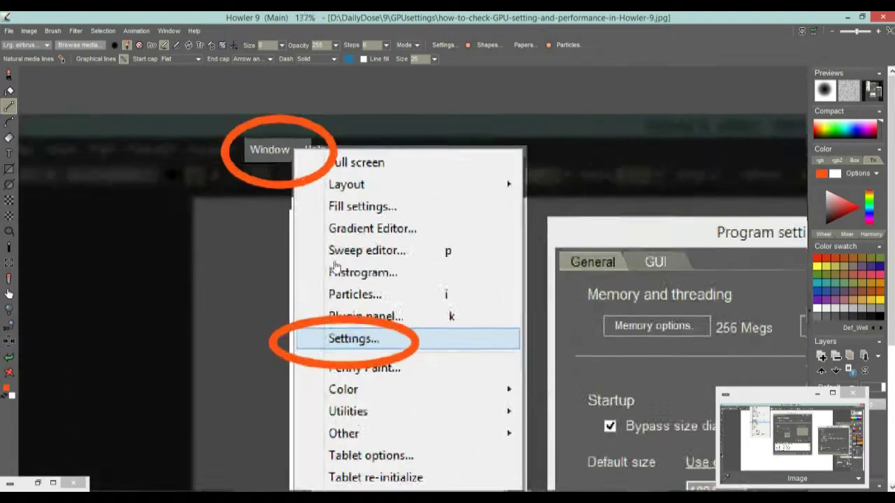
pyautogui.scroll(4, 280, 231)
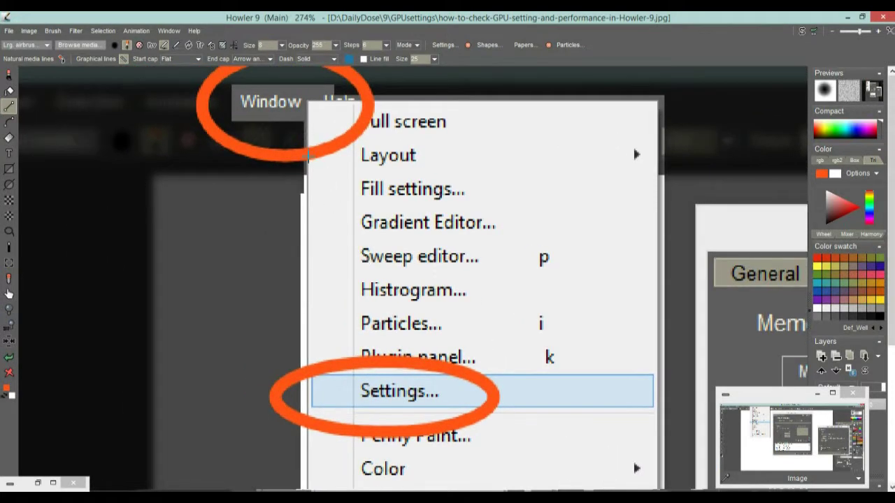
pyautogui.moveTo(301, 160)
pyautogui.mouseDown()
pyautogui.moveTo(329, 240)
pyautogui.moveTo(344, 354)
pyautogui.moveTo(361, 383)
pyautogui.moveTo(348, 350)
pyautogui.mouseUp()
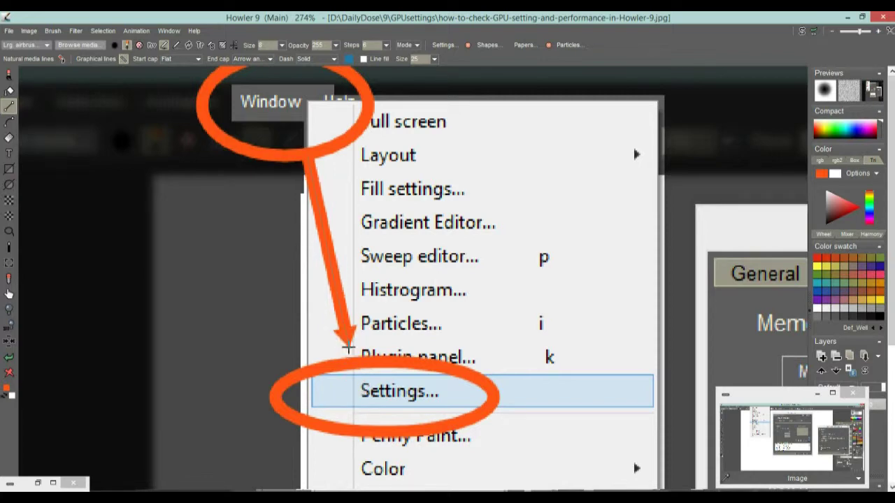
# Try a filled ellipse over the pictured Threading and GPU button and undo it.
pyautogui.scroll(-3, 535, 272)
pyautogui.moveTo(457, 283); pyautogui.dragTo(206, 173)
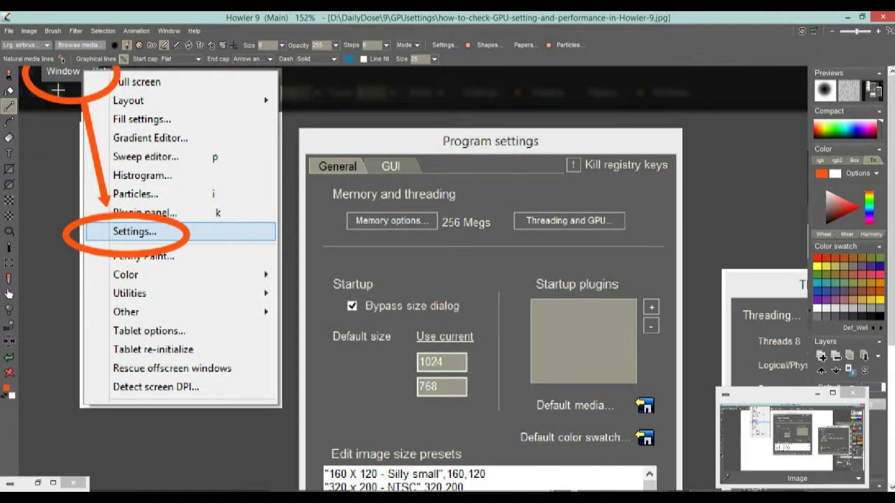
pyautogui.click(11, 193)
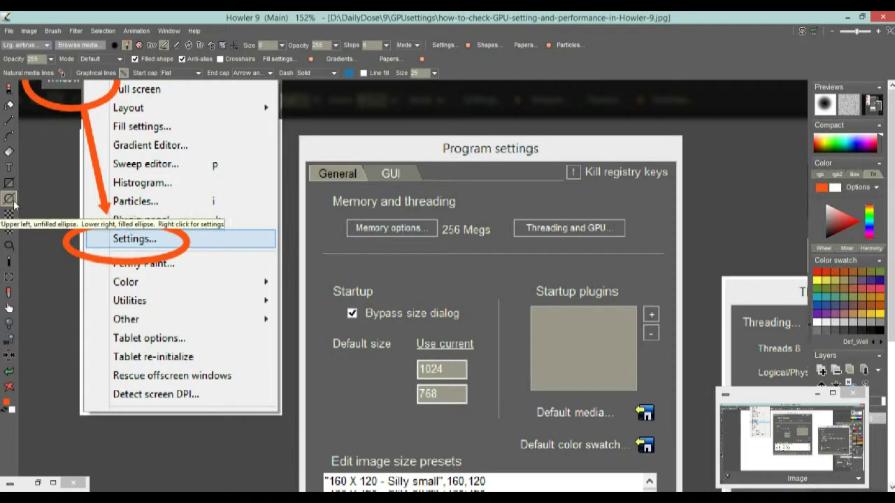
pyautogui.moveTo(563, 235); pyautogui.dragTo(623, 201)
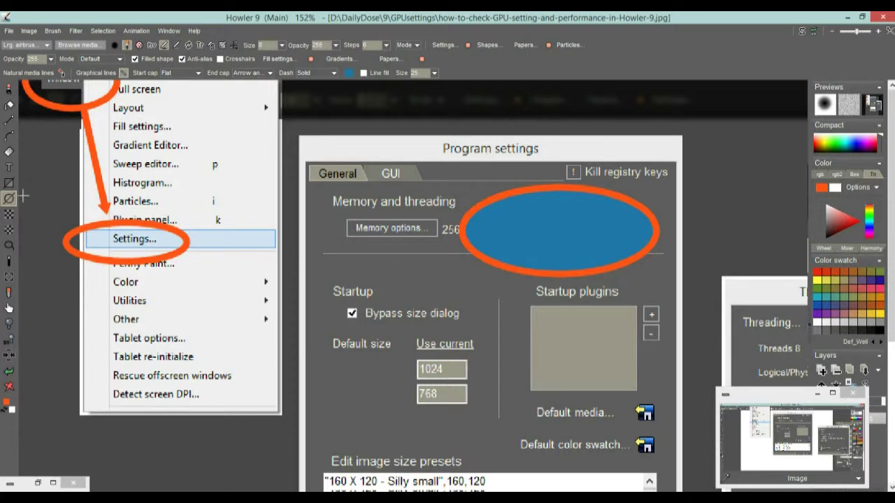
pyautogui.click(10, 373)
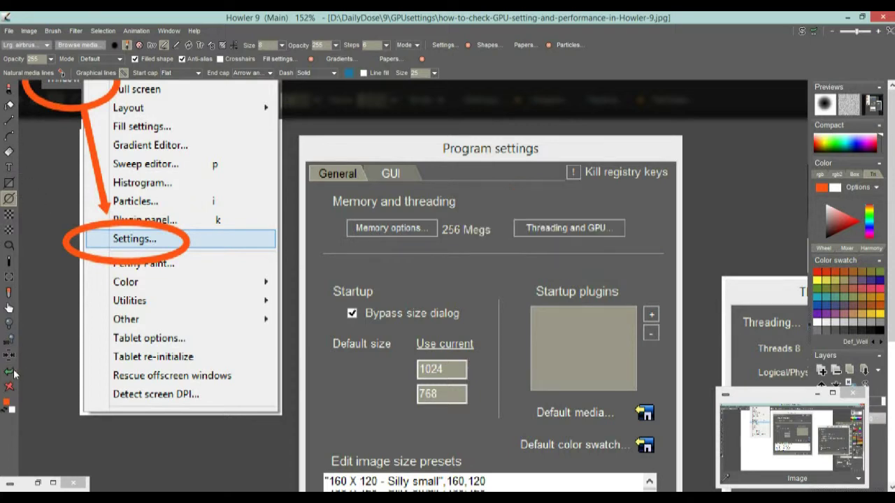
# Outline the pictured Threading and GPU button with an unfilled orange ellipse and draw an arrow to it from the Settings ellipse.
pyautogui.click(7, 200)
pyautogui.moveTo(572, 230); pyautogui.dragTo(620, 206)
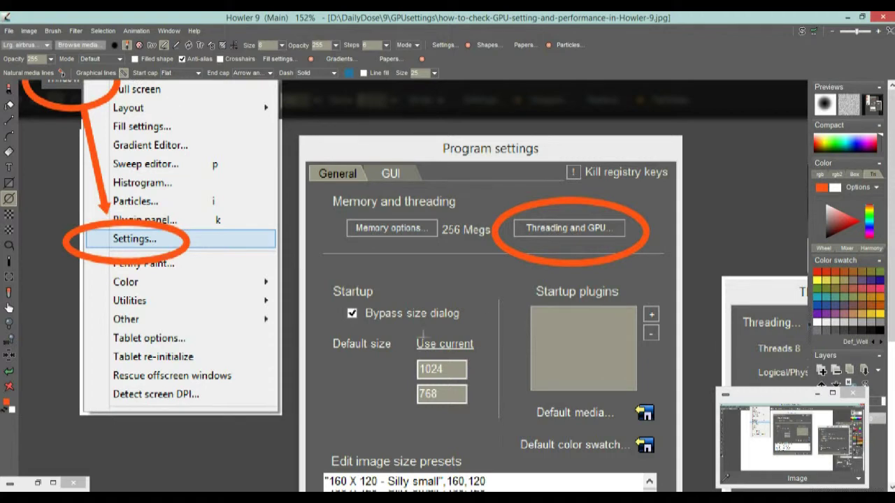
pyautogui.click(10, 121)
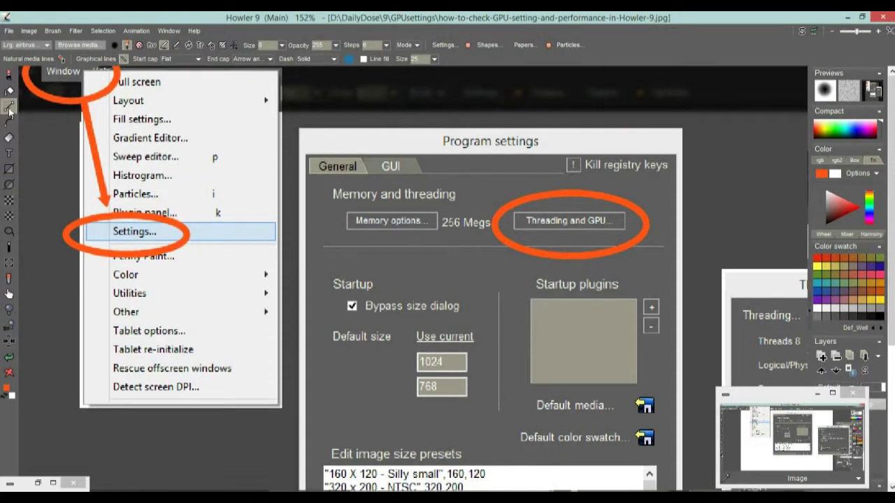
pyautogui.moveTo(187, 232); pyautogui.dragTo(487, 237)
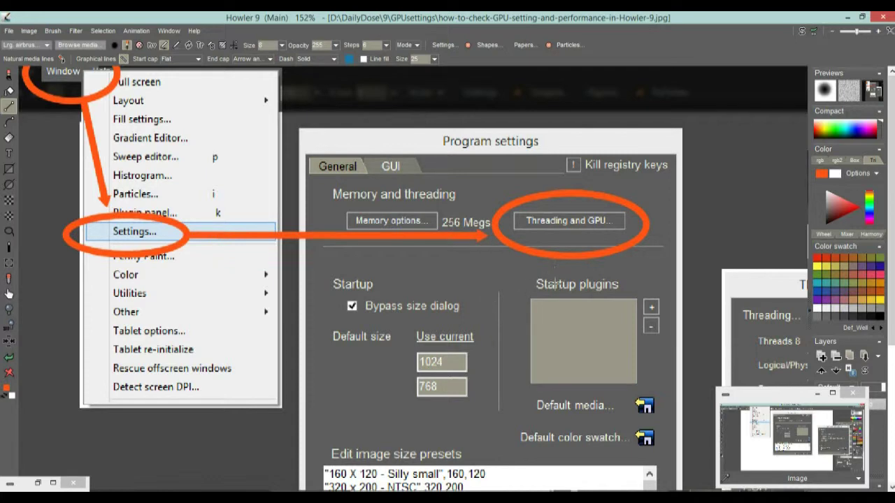
# Draw an arrow from the Threading and GPU ellipse to the GPU heading in the pictured Threading and GPU settings dialog.
pyautogui.moveTo(552, 275); pyautogui.dragTo(217, 163)
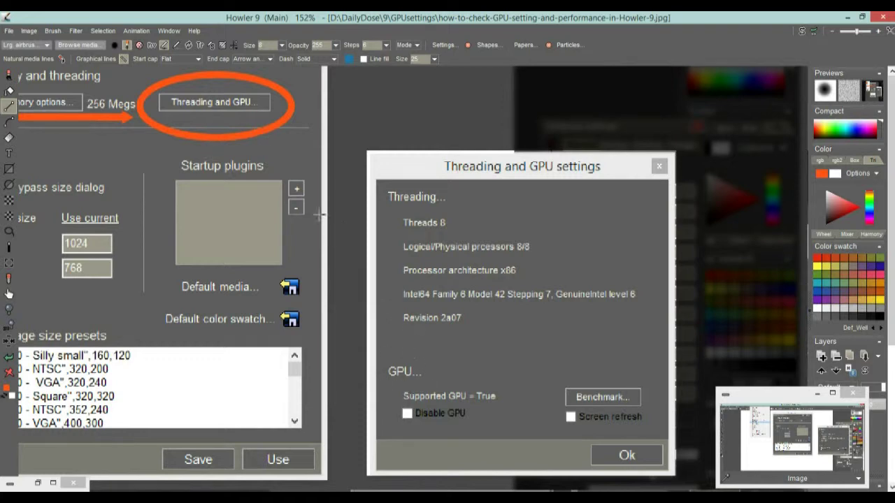
pyautogui.moveTo(262, 130); pyautogui.dragTo(382, 165)
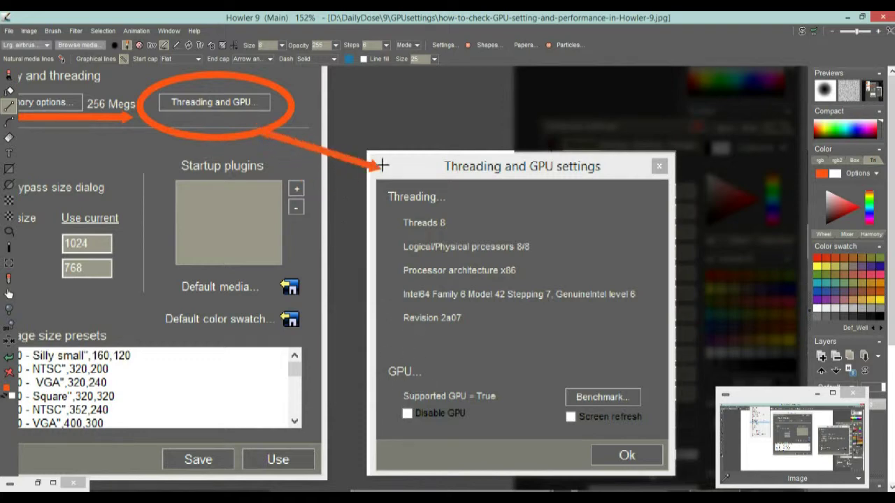
pyautogui.moveTo(385, 238); pyautogui.dragTo(393, 358)
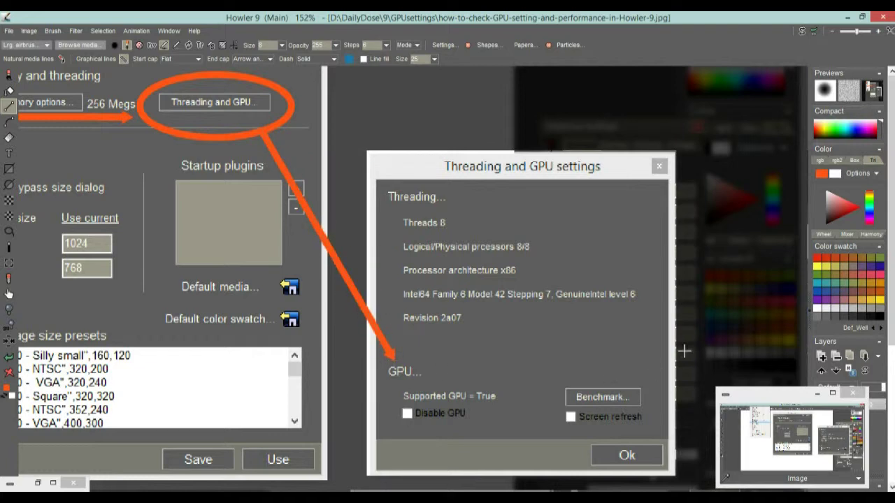
# Review the ellipses and arrows across the whole annotated image.
pyautogui.scroll(-3, 736, 321)
pyautogui.scroll(2, 632, 330)
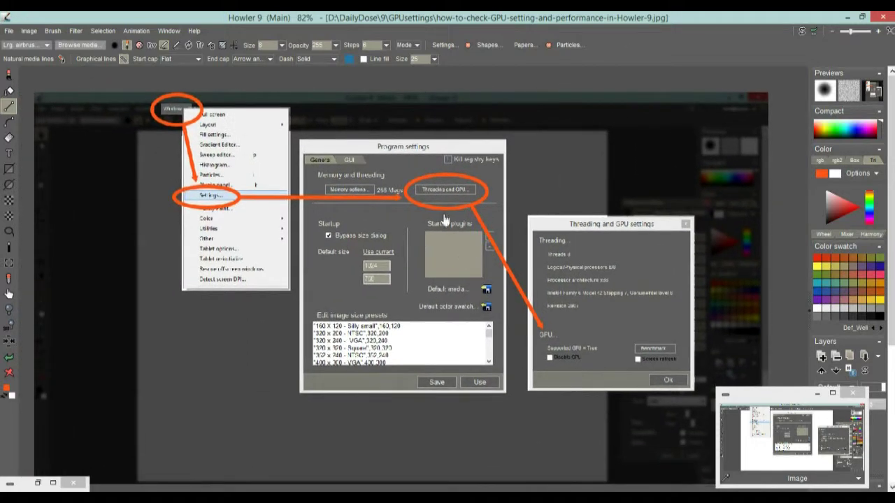
pyautogui.scroll(1, 456, 224)
pyautogui.moveTo(381, 164); pyautogui.dragTo(388, 196)
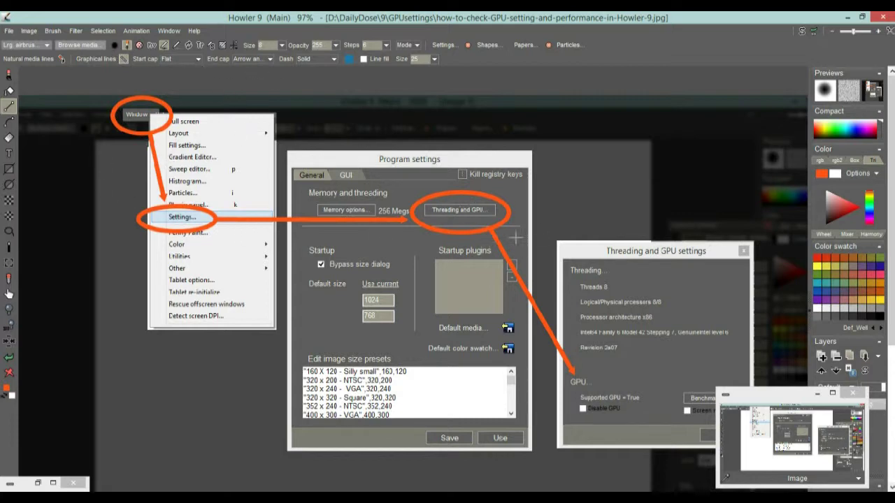
pyautogui.scroll(1, 544, 254)
pyautogui.moveTo(576, 256); pyautogui.dragTo(378, 248)
pyautogui.scroll(-2, 377, 248)
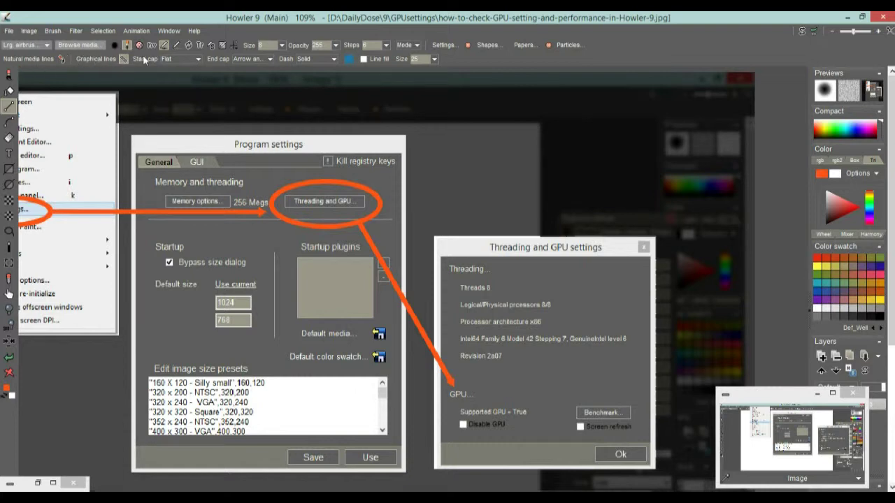
# Set the line style to Dash and draw two arrows above the pictured Threading and GPU settings dialog, the second with Line fill enabled.
pyautogui.click(334, 60)
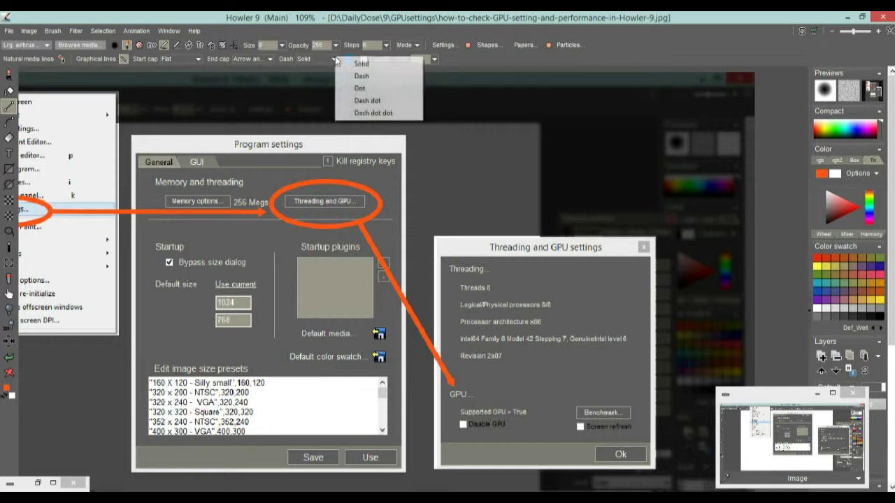
pyautogui.click(371, 79)
pyautogui.moveTo(456, 153)
pyautogui.mouseDown()
pyautogui.moveTo(504, 203)
pyautogui.moveTo(584, 184)
pyautogui.moveTo(618, 123)
pyautogui.mouseUp()
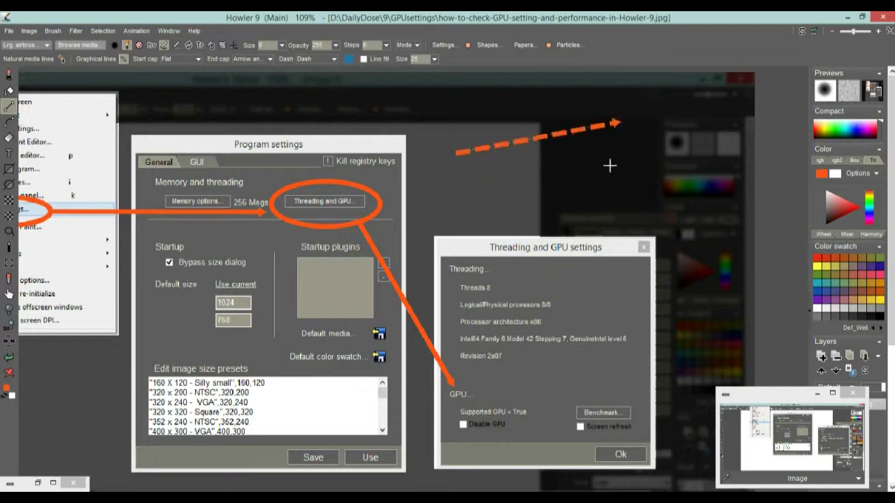
pyautogui.click(363, 60)
pyautogui.moveTo(449, 175); pyautogui.dragTo(612, 145)
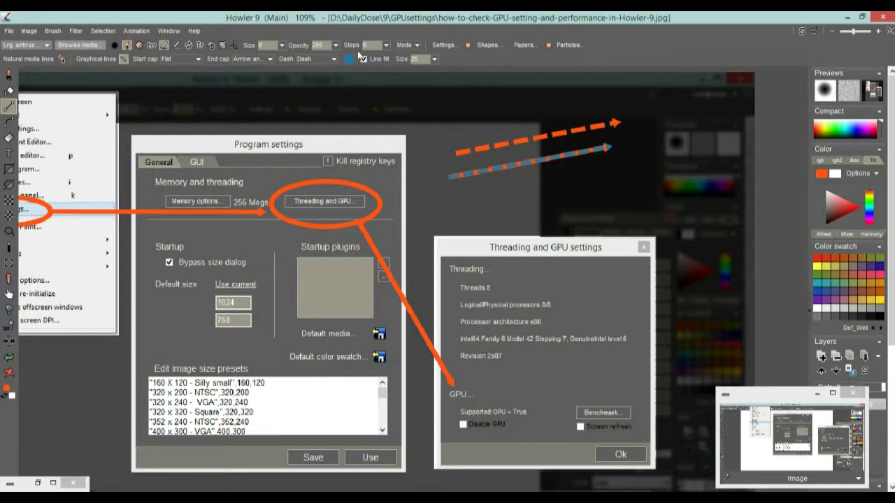
# Change the line fill color to dark green, draw a third dashed arrow below the blue-filled one, and inspect it up close.
pyautogui.click(349, 60)
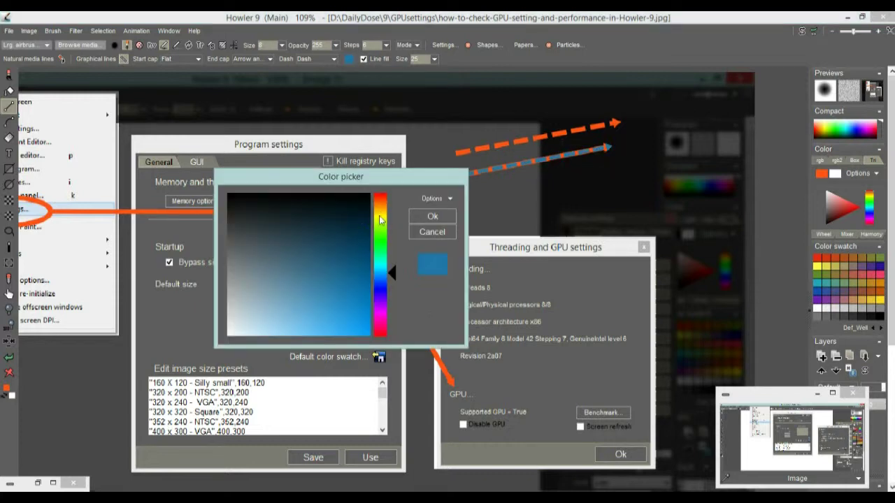
pyautogui.click(382, 240)
pyautogui.moveTo(365, 231)
pyautogui.mouseDown()
pyautogui.moveTo(343, 220)
pyautogui.moveTo(346, 209)
pyautogui.mouseUp()
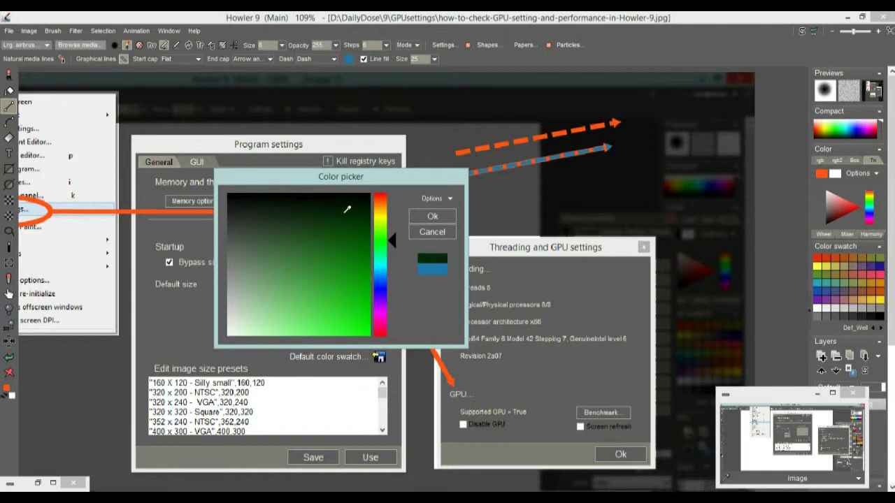
pyautogui.click(432, 216)
pyautogui.moveTo(451, 205); pyautogui.dragTo(623, 167)
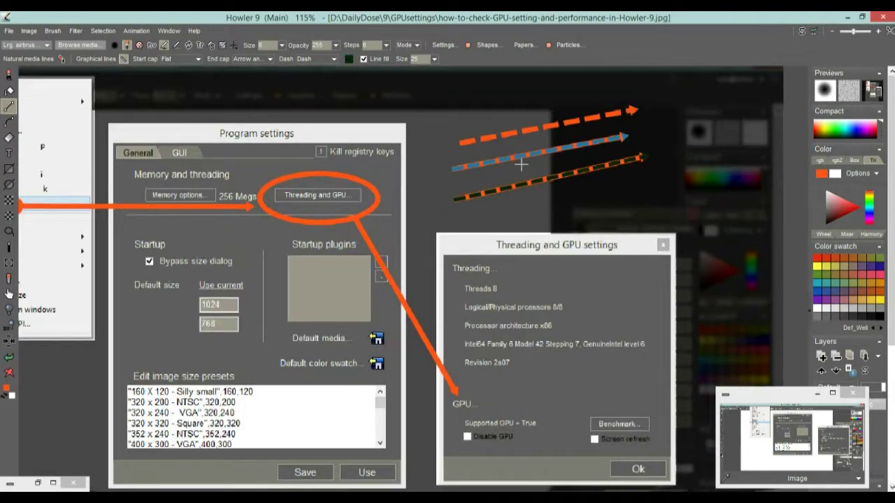
pyautogui.scroll(3, 486, 177)
pyautogui.scroll(3, 287, 292)
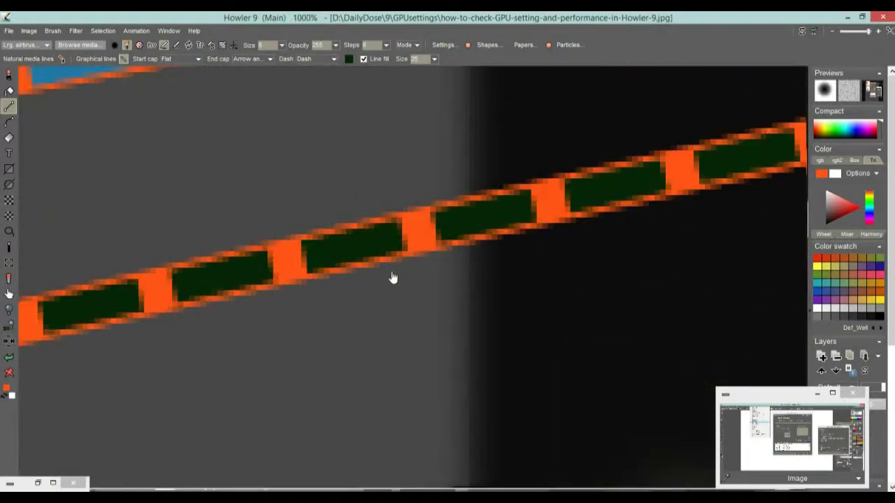
pyautogui.scroll(-6, 392, 275)
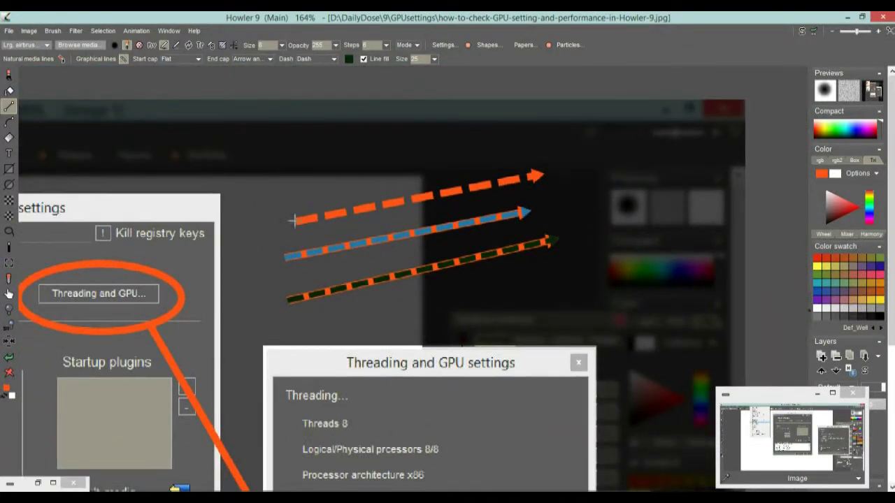
# Restore the minimized window.
pyautogui.scroll(-4, 292, 222)
pyautogui.scroll(-2, 533, 253)
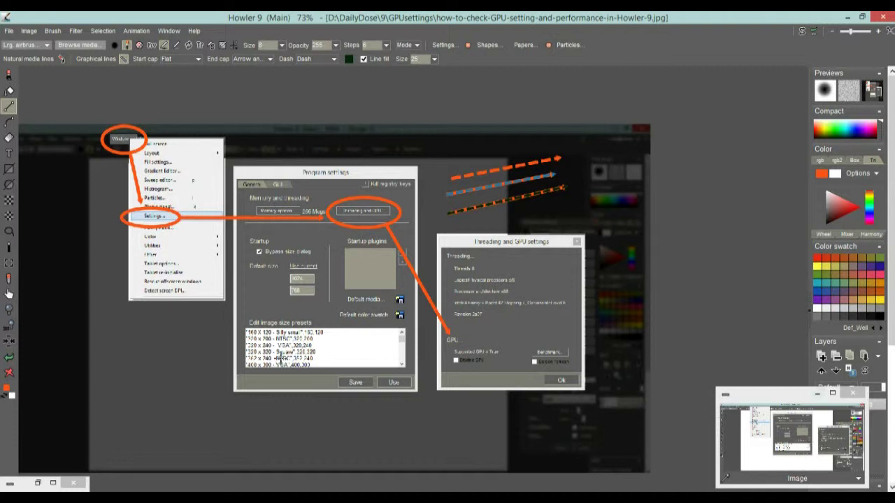
pyautogui.click(37, 483)
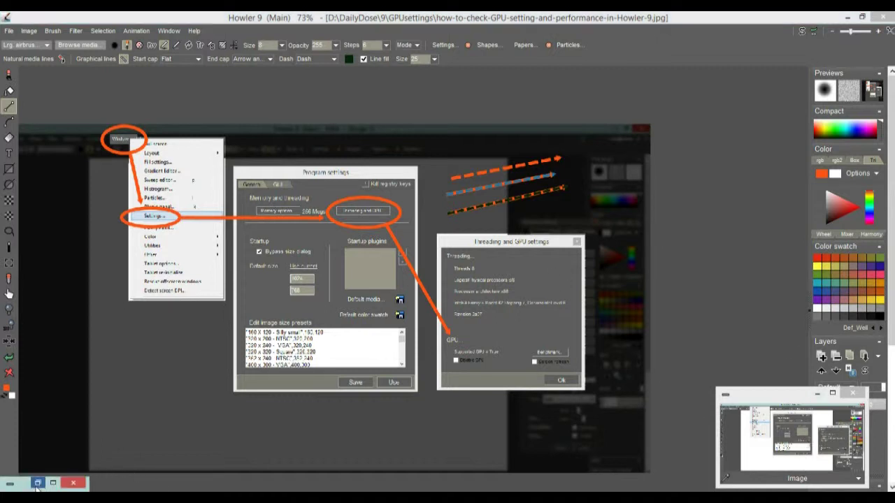